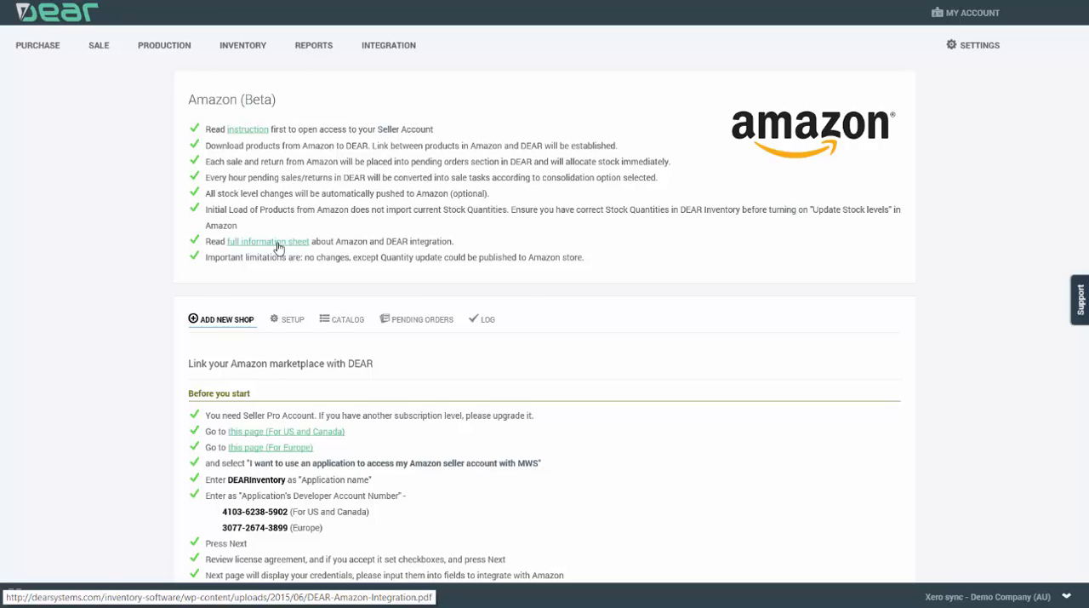
Step: Open the MWS registration page for US and Canada and sign in to Amazon Seller Central with the account e-mail and password
scroll(278, 247, "down", 2)
scroll(357, 224, "down", 1)
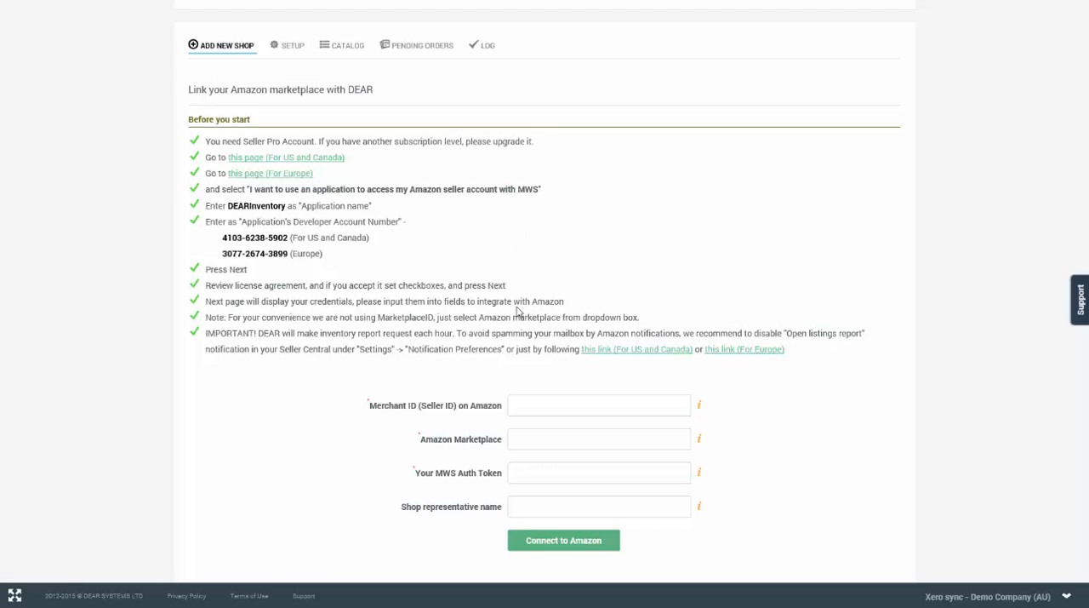
left_click(323, 161)
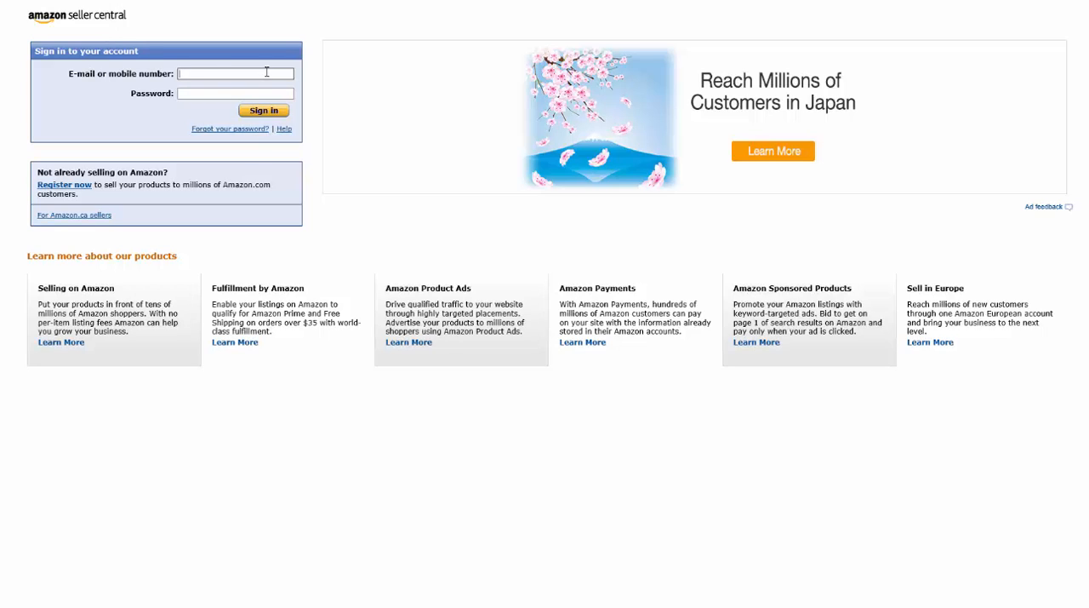
left_click(201, 94)
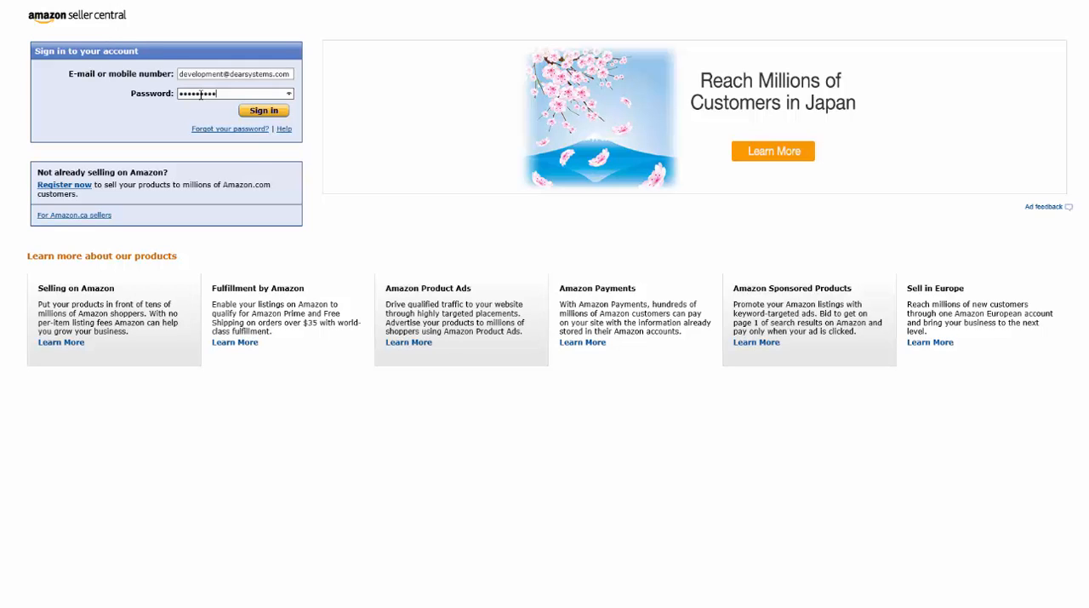
left_click(274, 117)
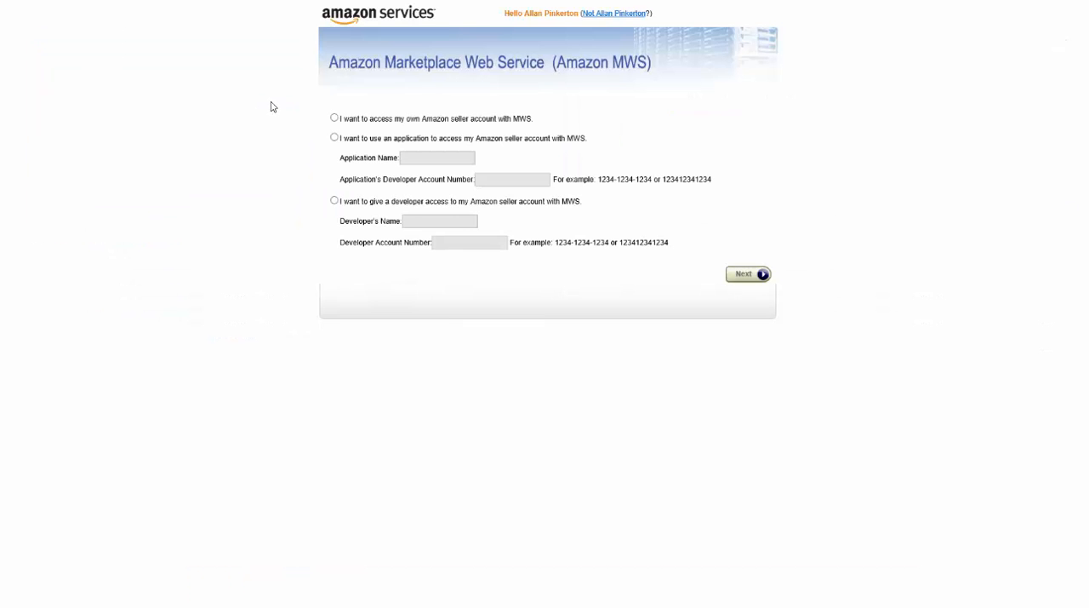
Step: Choose to use an application to access the seller account with MWS and enter DEAR Inventory as the application name
left_click(333, 138)
left_click(411, 158)
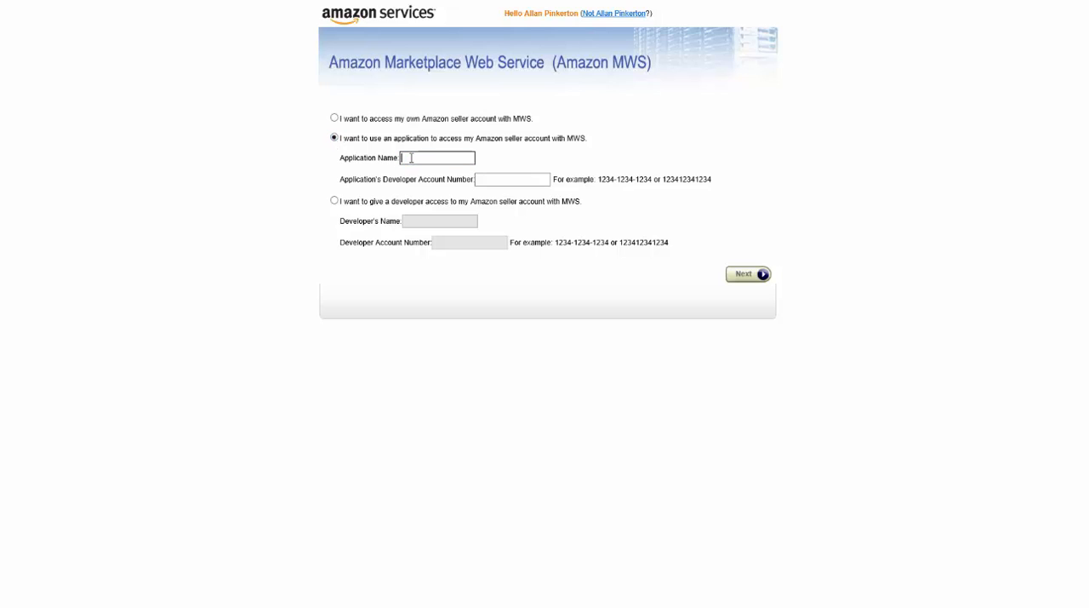
type("DEAR Inventory")
Step: Copy the US and Canada developer account number from the DEAR instructions into the Amazon MWS form and submit it
left_click(519, 181)
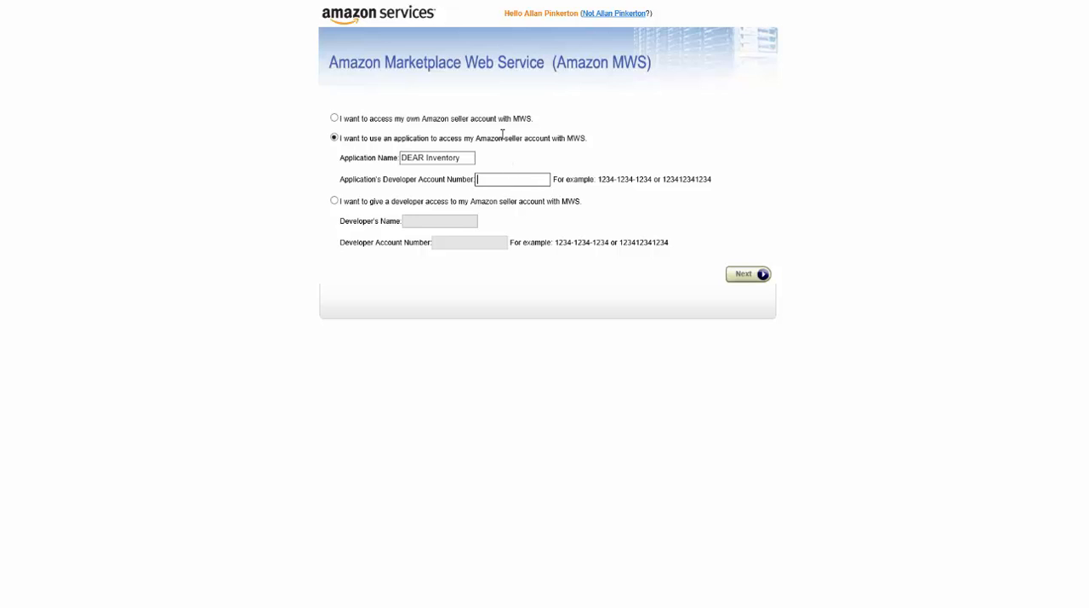
left_click(433, 0)
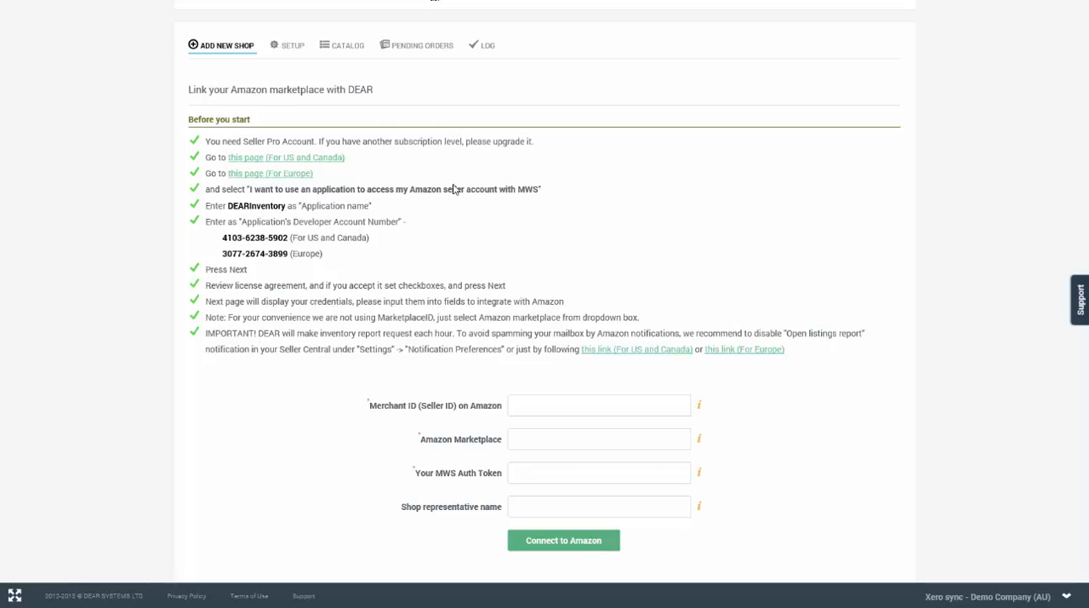
scroll(453, 235, "down", 2)
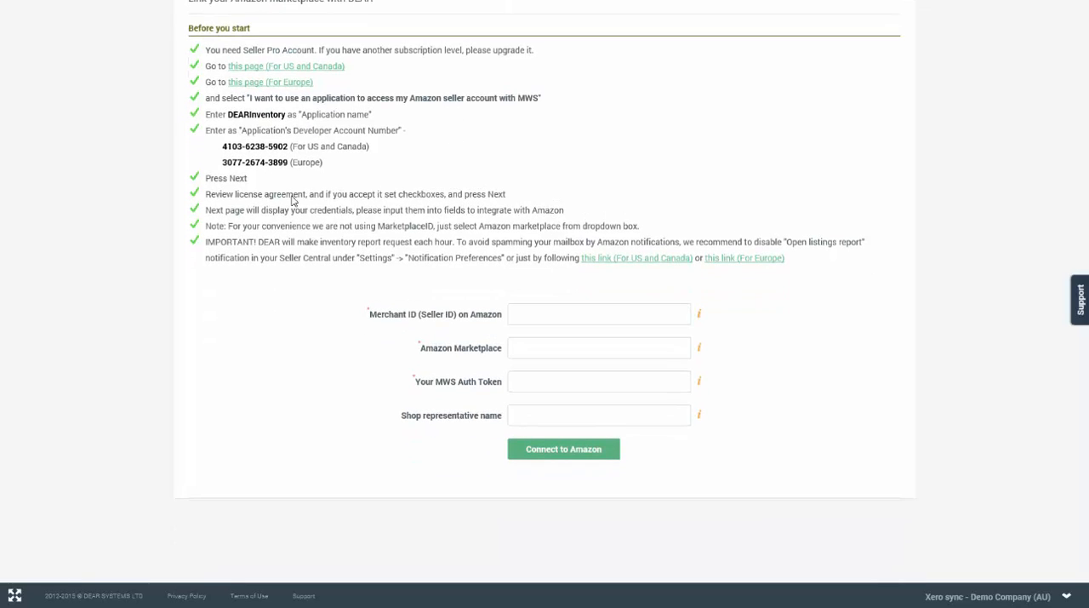
left_click_drag(222, 146, 284, 148)
key("ctrl+c")
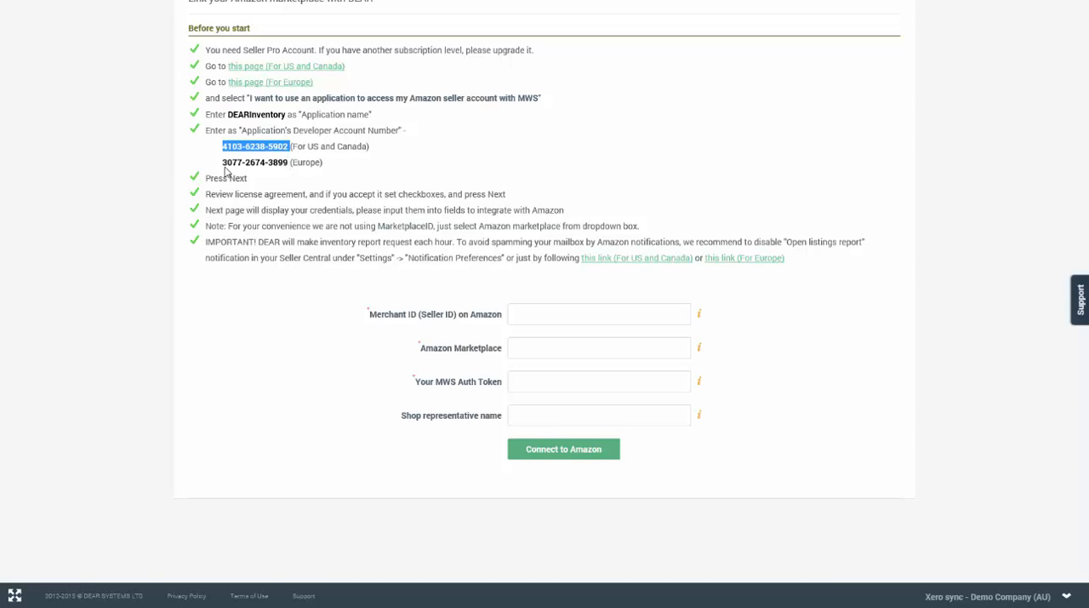
left_click(565, 1)
key("ctrl+v")
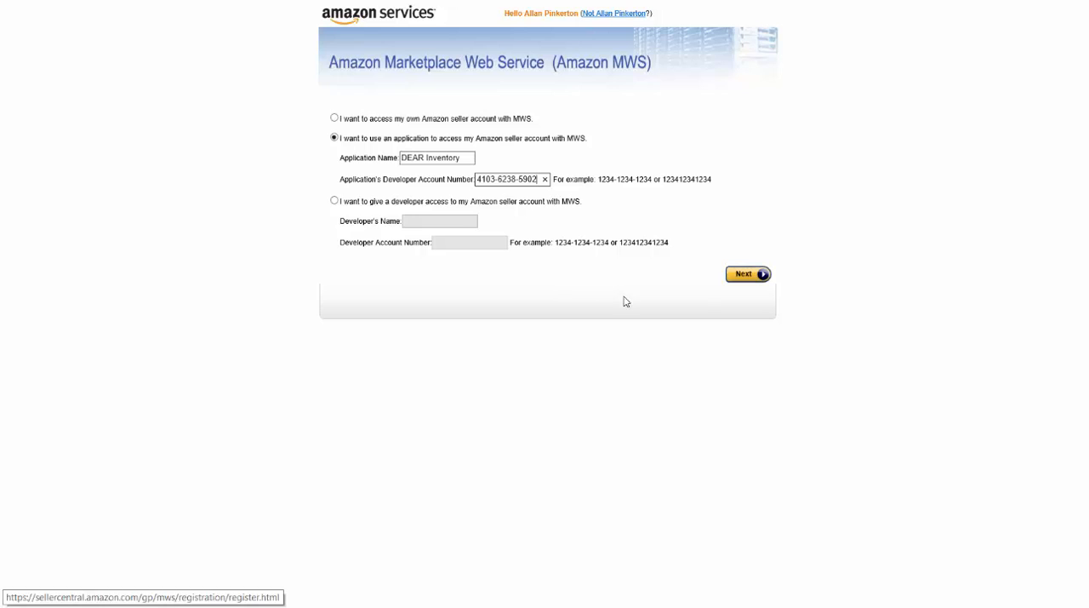
left_click(747, 276)
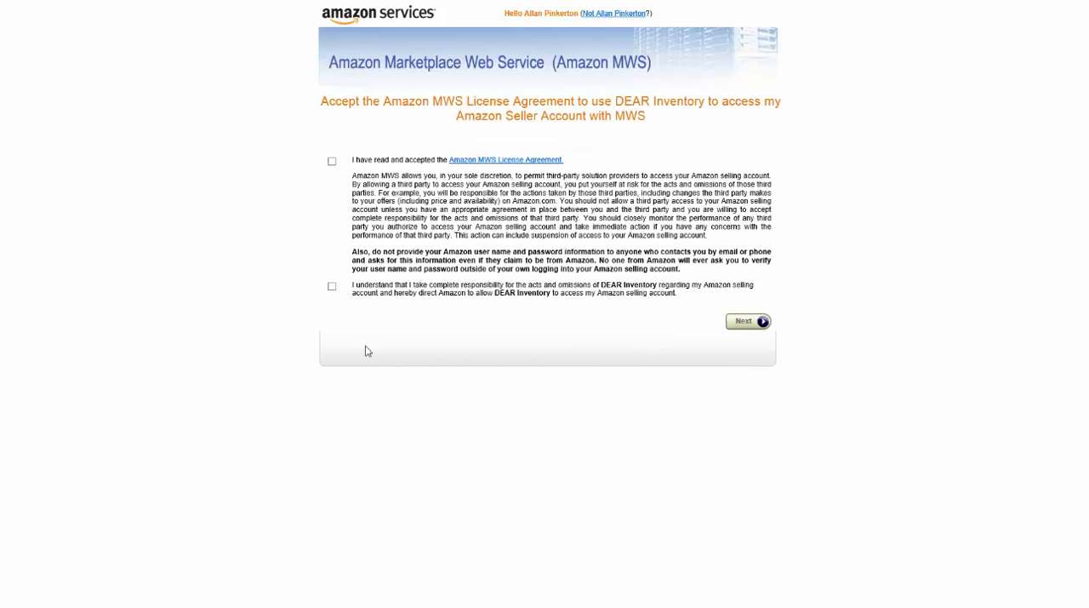
Step: Accept the Amazon MWS License Agreement and the responsibility statement for DEAR Inventory, and continue to the account credentials
left_click(332, 162)
left_click(332, 286)
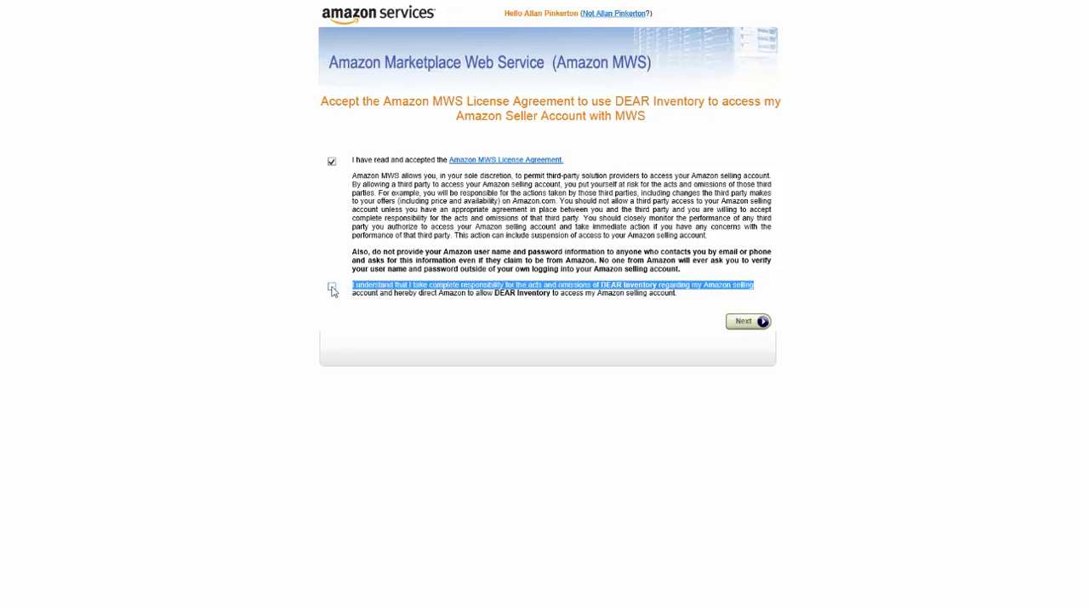
left_click(748, 324)
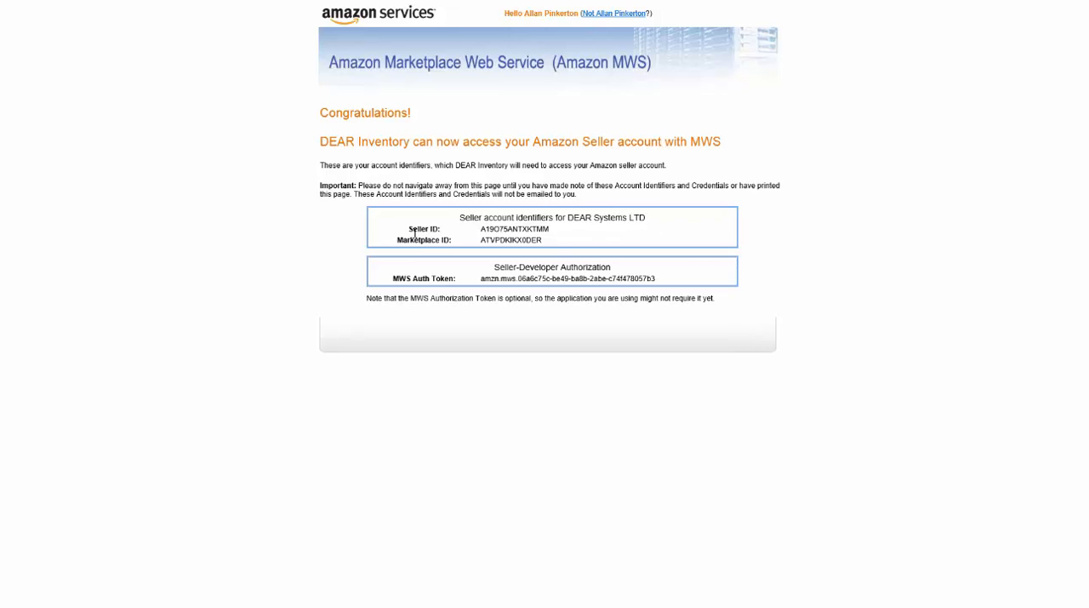
Step: Copy the Seller ID from Amazon into DEAR's Merchant ID field and set the Amazon Marketplace to USA
left_click_drag(549, 229, 481, 230)
key("ctrl+c")
key("alt+Tab")
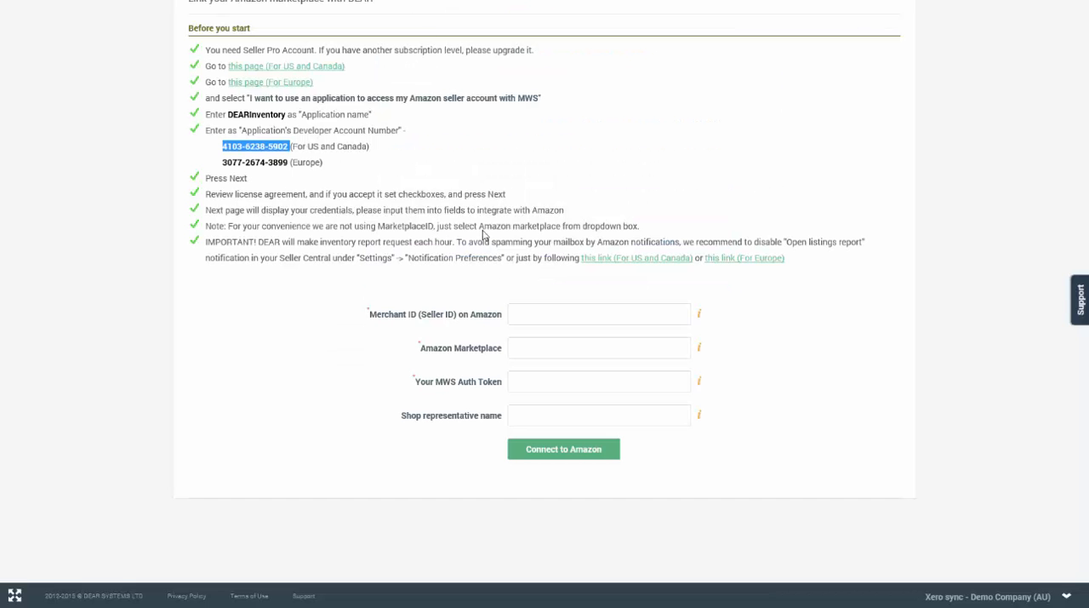
left_click(549, 320)
right_click(550, 320)
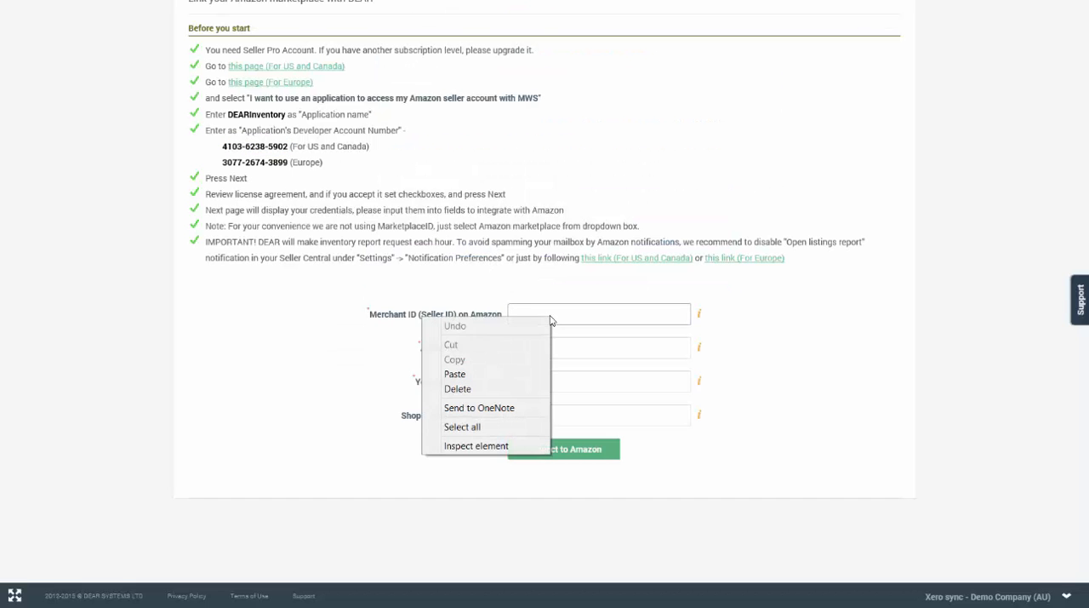
left_click(477, 375)
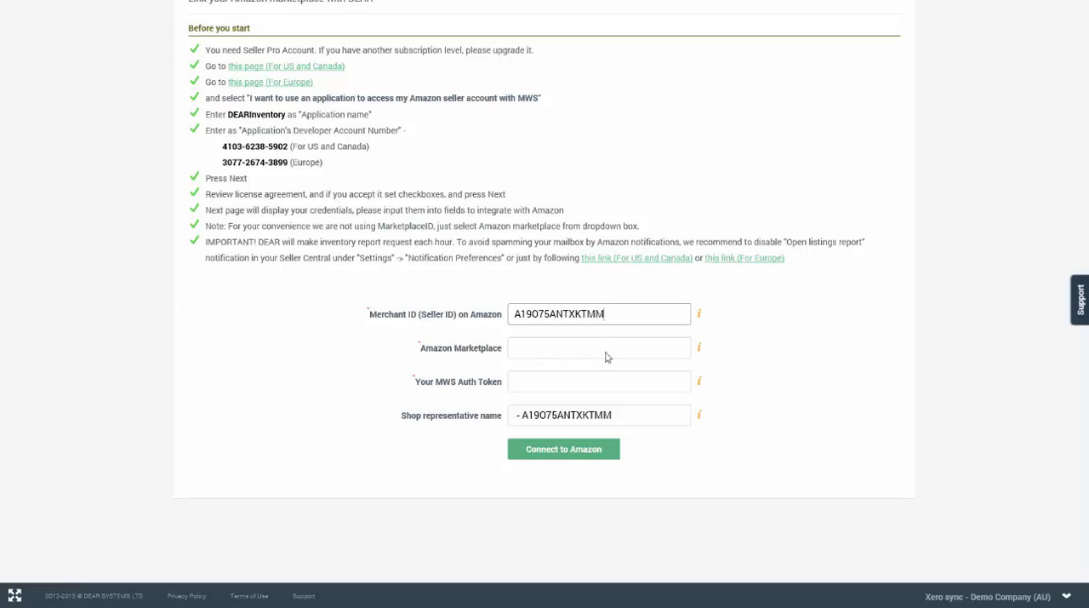
left_click(654, 348)
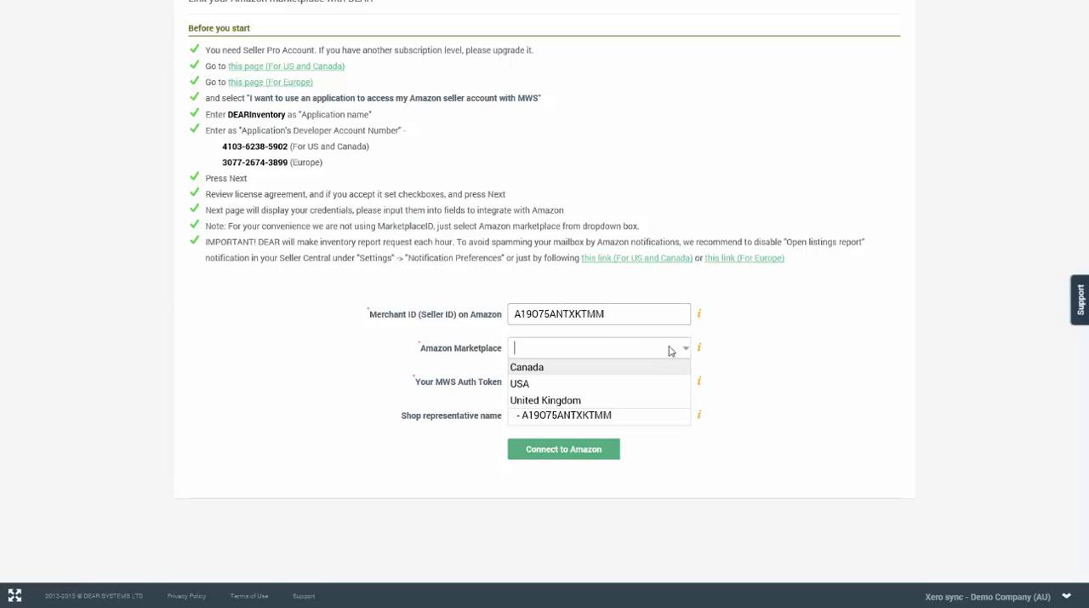
left_click(541, 385)
Step: Copy the MWS Auth Token from Amazon into DEAR's token field and connect the shop to Amazon
left_click(565, 381)
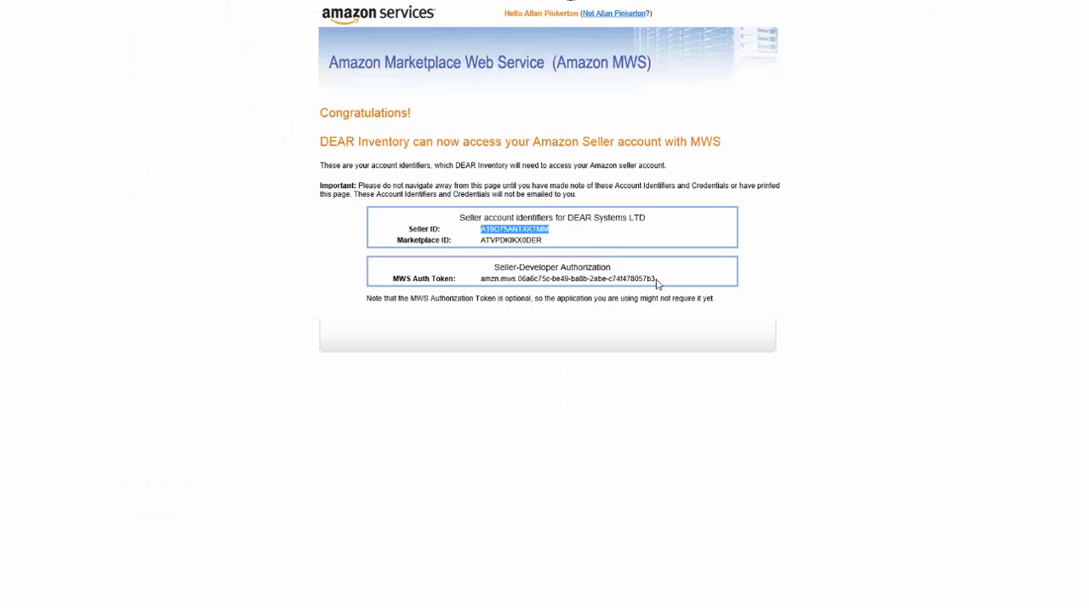
left_click_drag(658, 284, 483, 283)
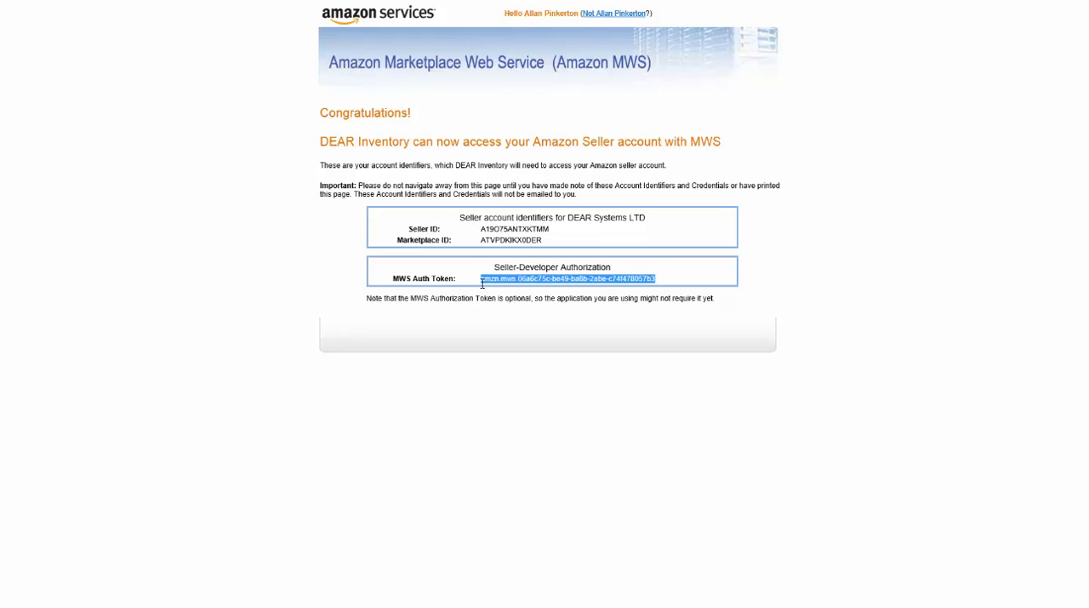
right_click(500, 279)
left_click(386, 301)
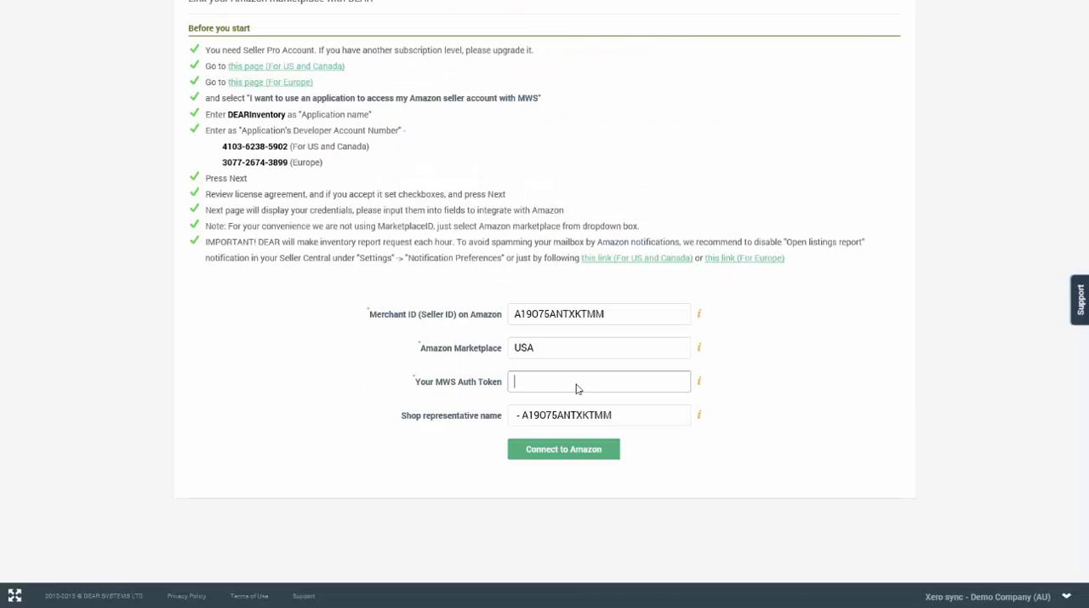
key("ctrl+v")
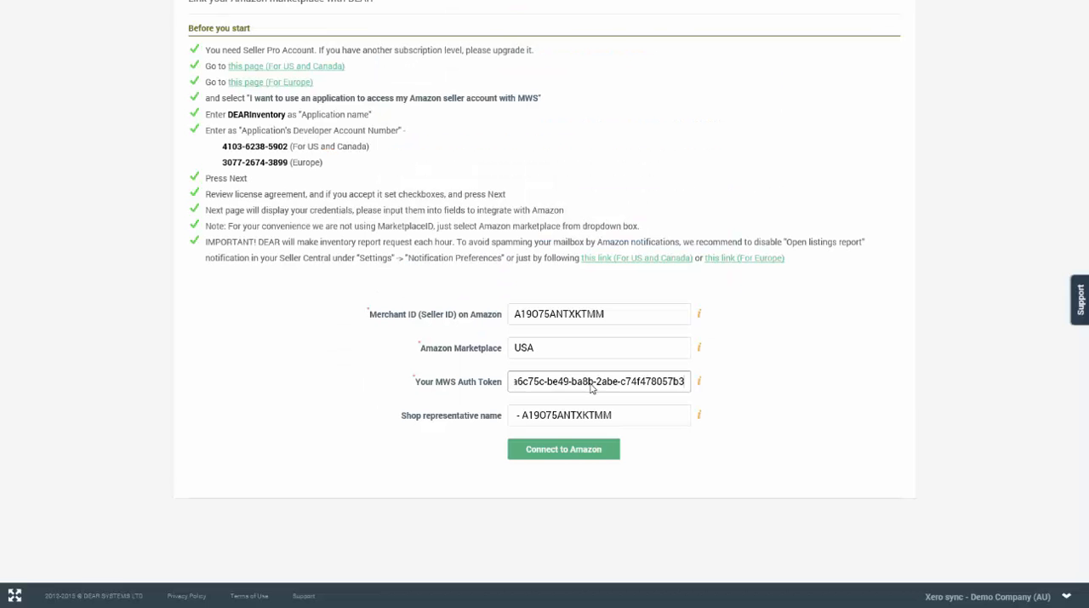
left_click(579, 453)
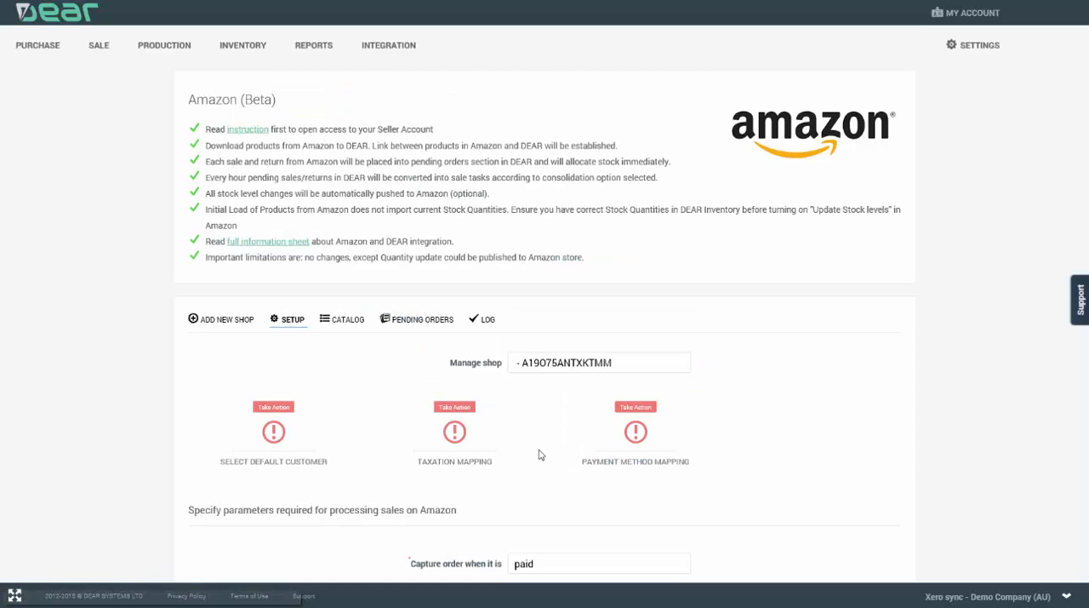
Step: Review the shop's setup options for when orders are captured and how sales are consolidated
scroll(875, 347, "down", 5)
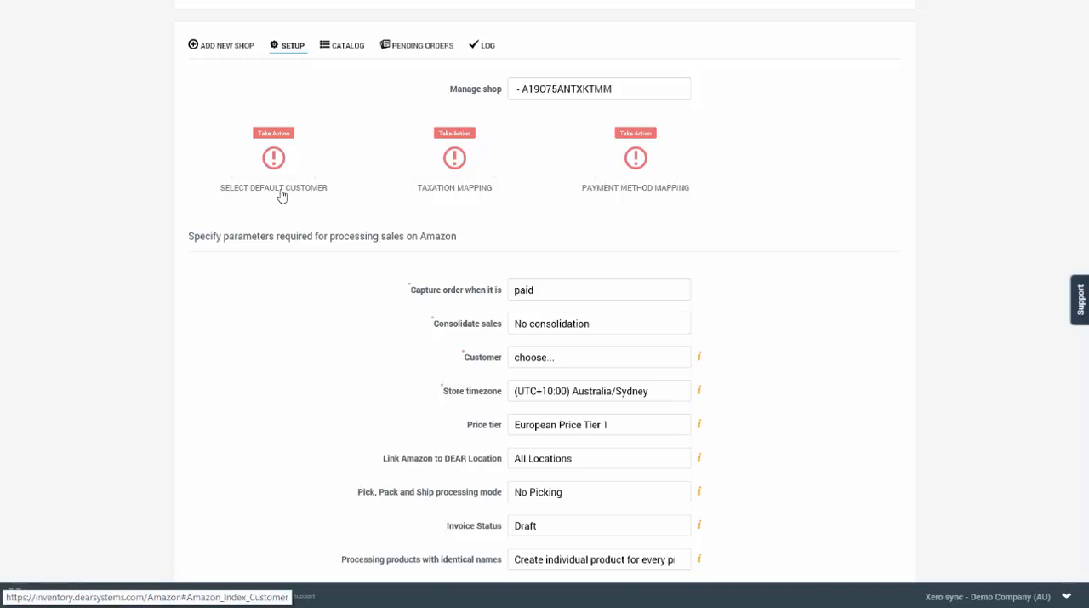
scroll(284, 185, "down", 2)
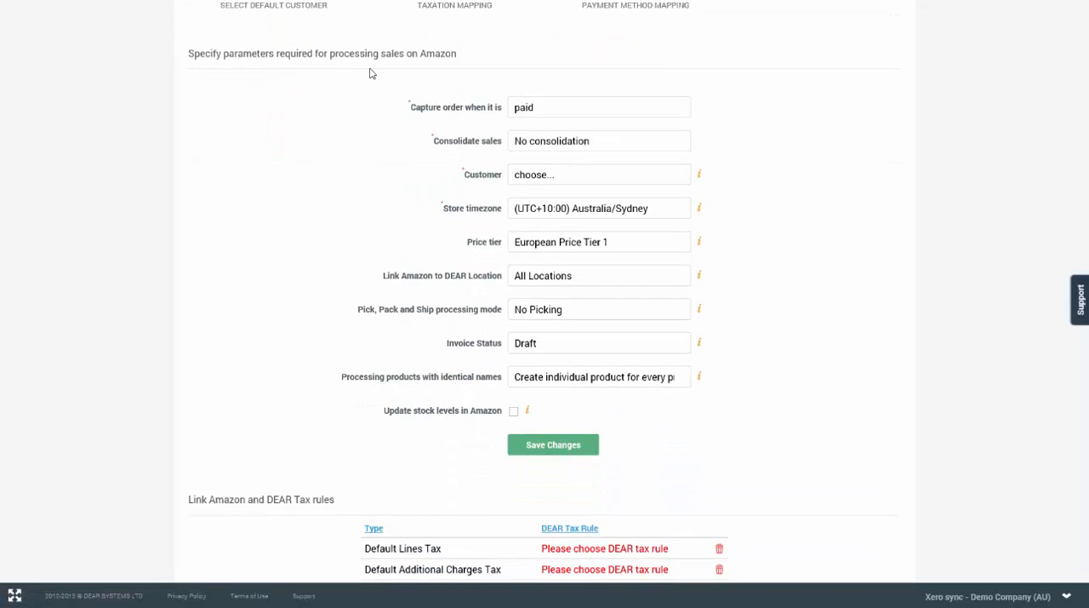
left_click(684, 110)
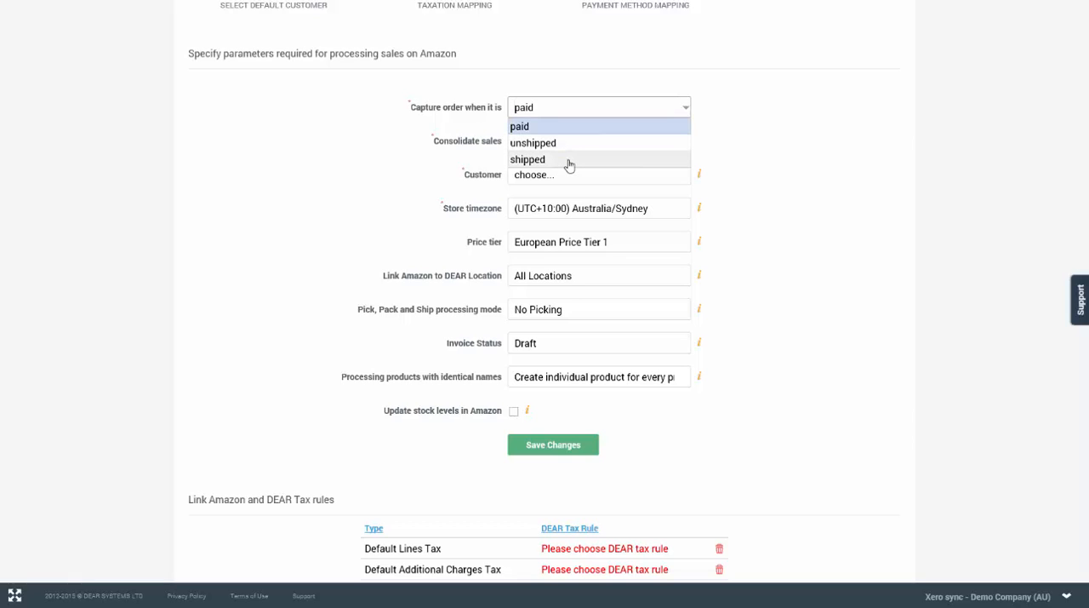
left_click(789, 122)
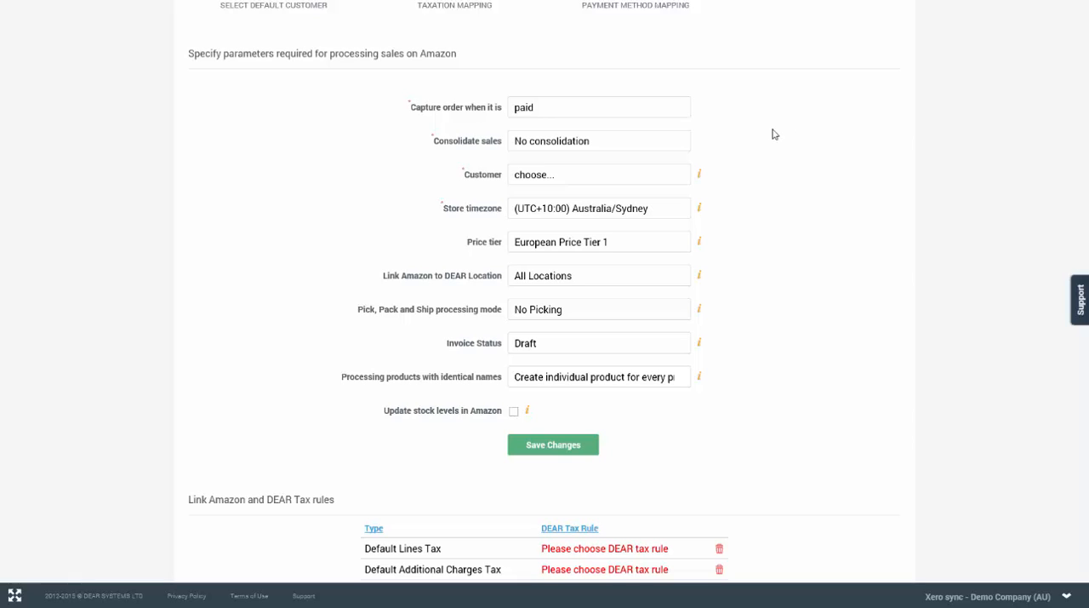
left_click(688, 142)
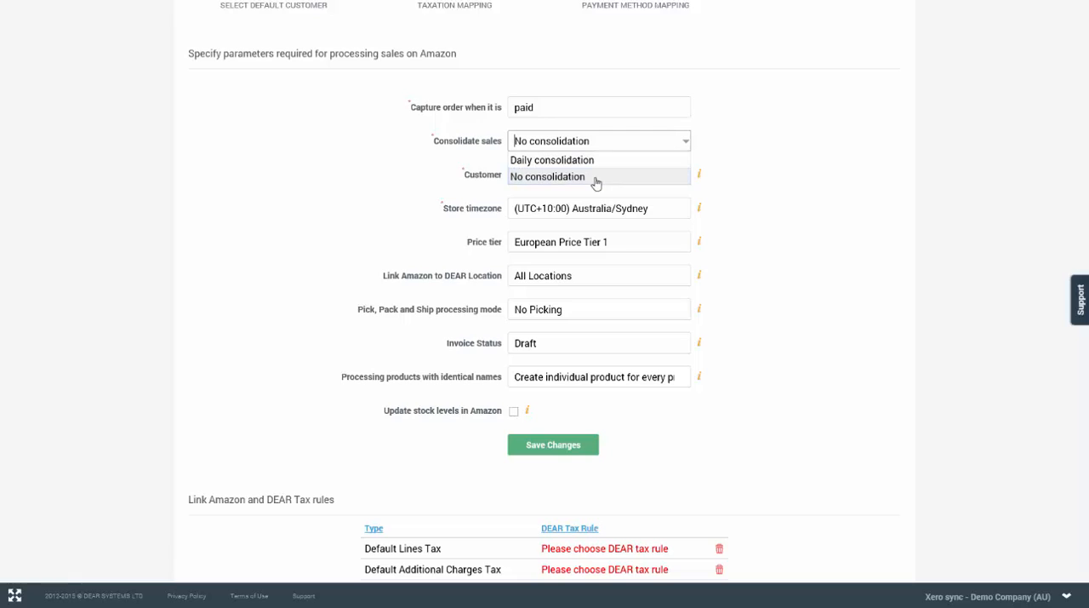
left_click(764, 170)
Step: Set the default customer for Amazon sales to Amazon
left_click(673, 178)
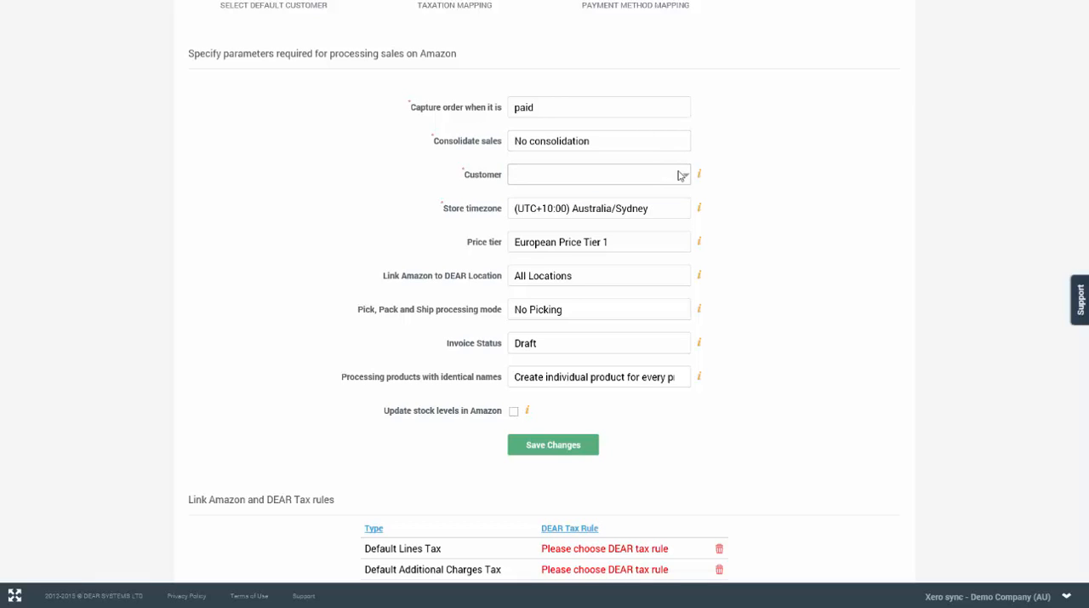
left_click(686, 177)
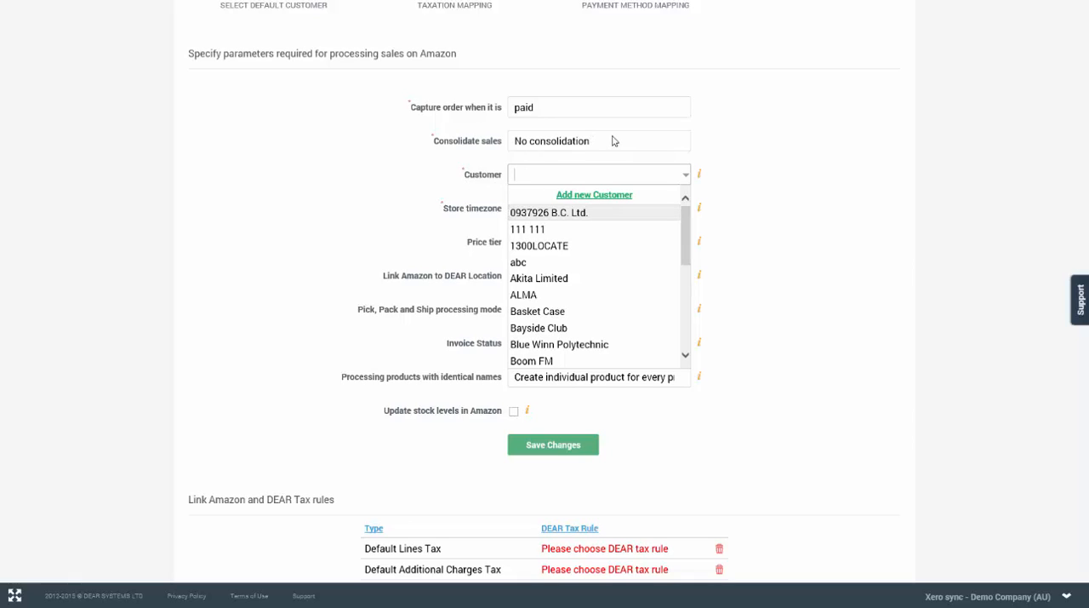
mouse_move(694, 176)
type("Amazon")
key("Return")
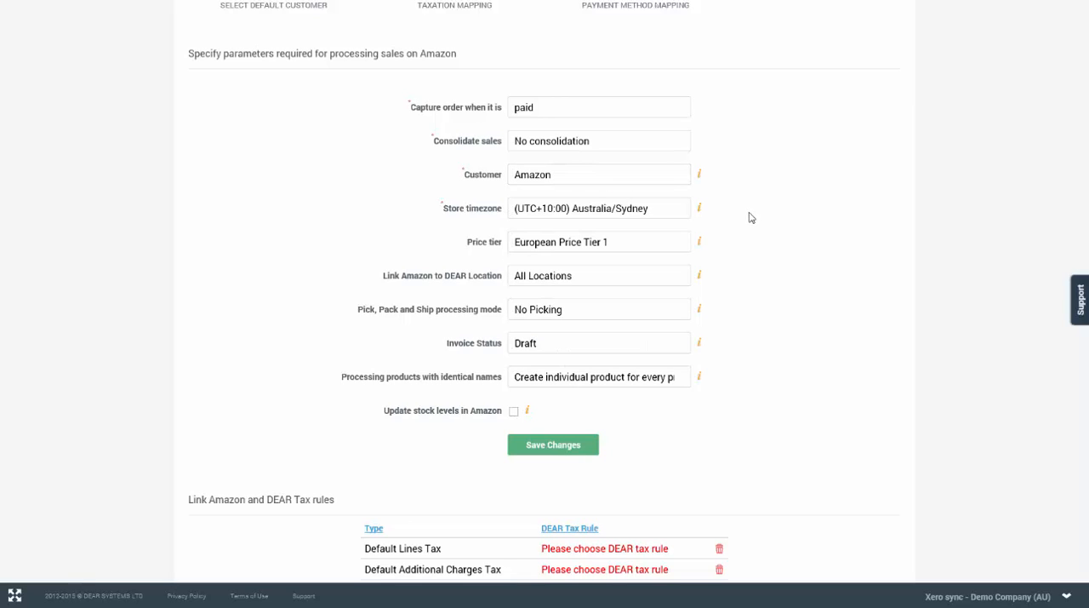
Step: Examine the available store timezones and the DEAR locations that Amazon can be linked to
left_click(686, 211)
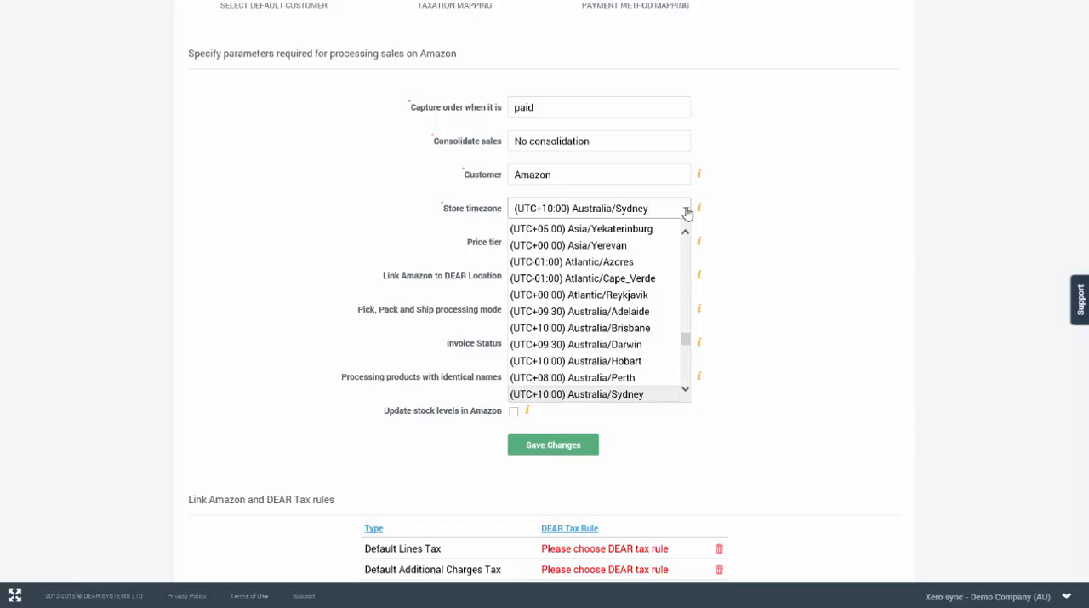
left_click_drag(686, 339, 686, 377)
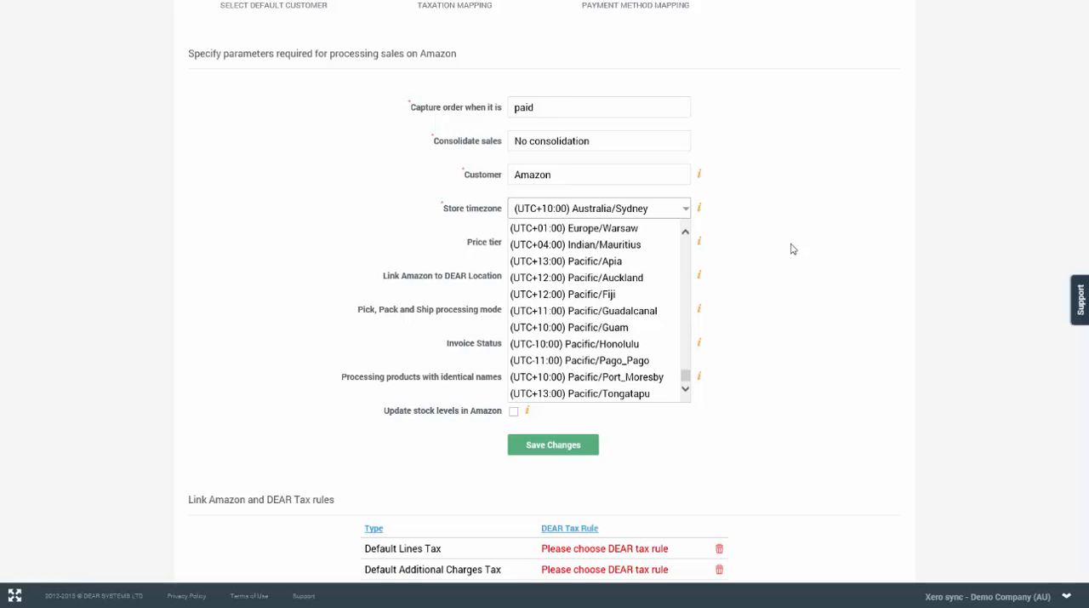
scroll(790, 249, "down", 1)
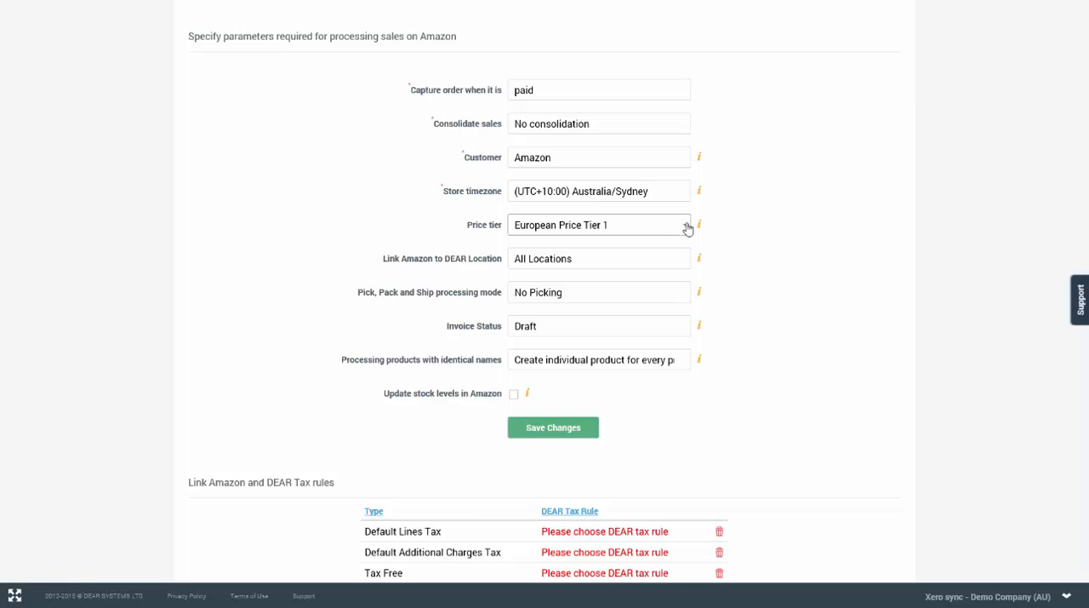
left_click(684, 263)
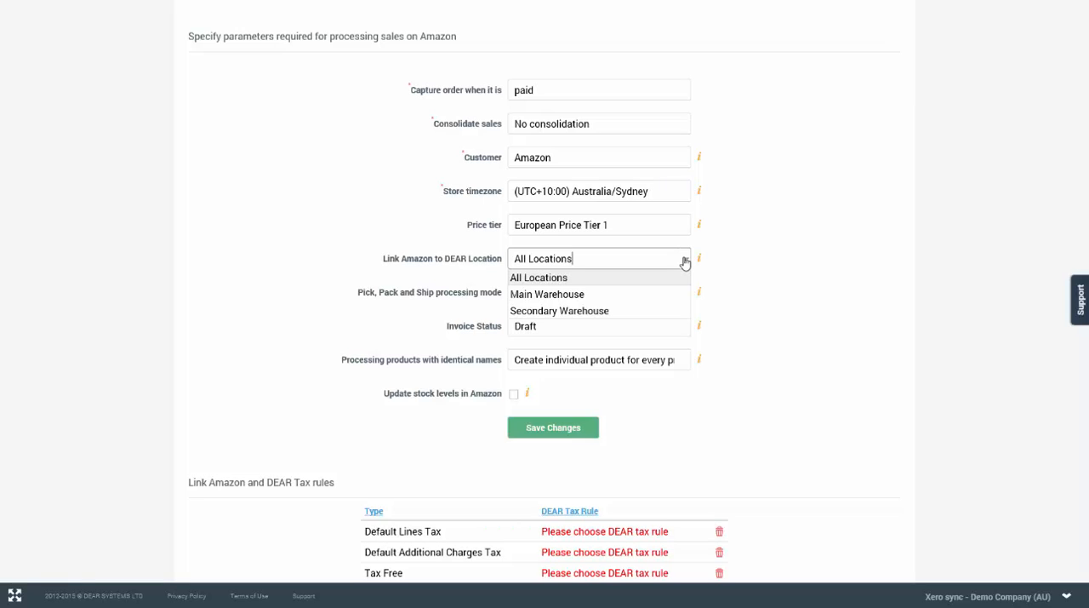
left_click(686, 264)
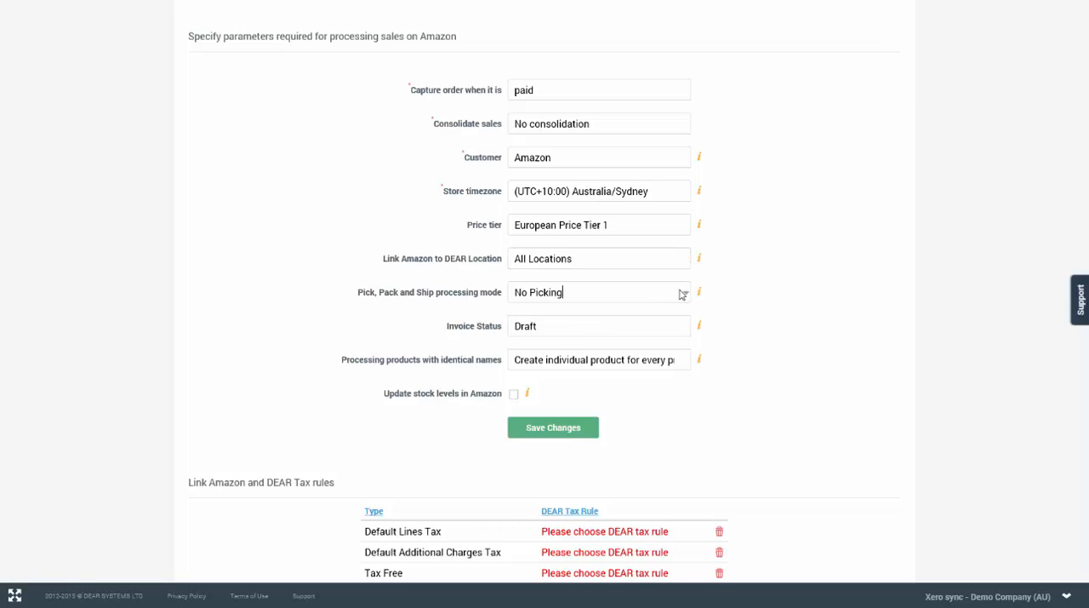
Step: Choose No Picking as the Pick, Pack and Ship processing mode and Draft as the invoice status
left_click(684, 293)
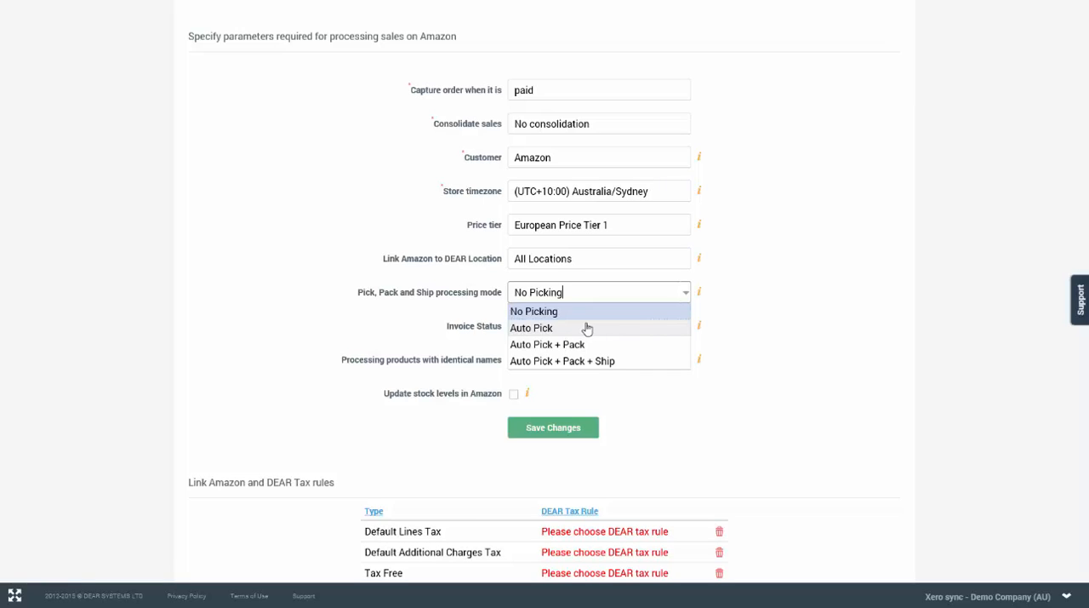
left_click(589, 312)
left_click(685, 328)
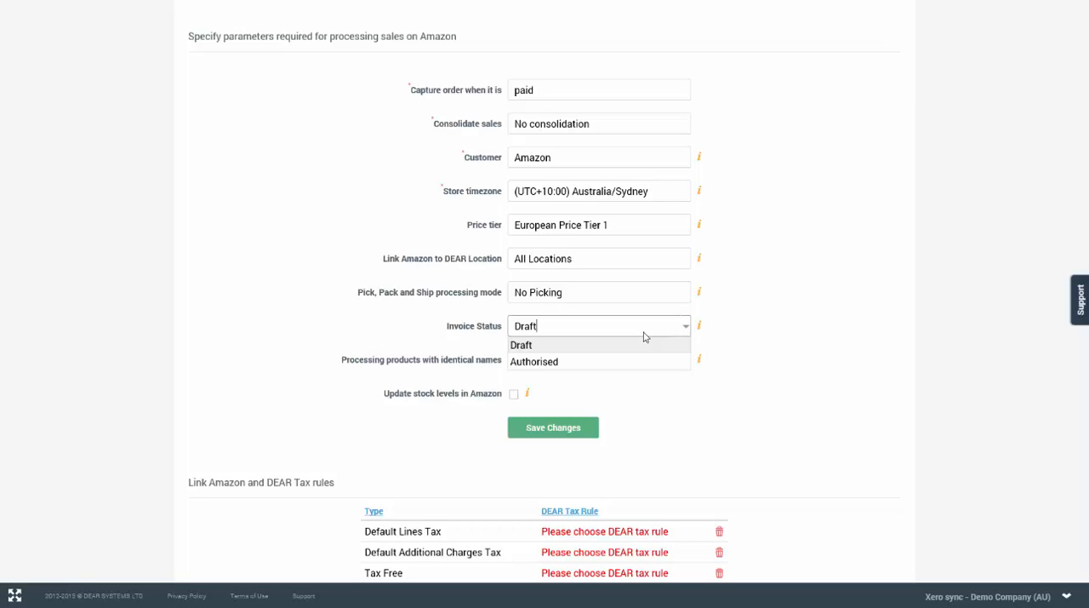
left_click(644, 336)
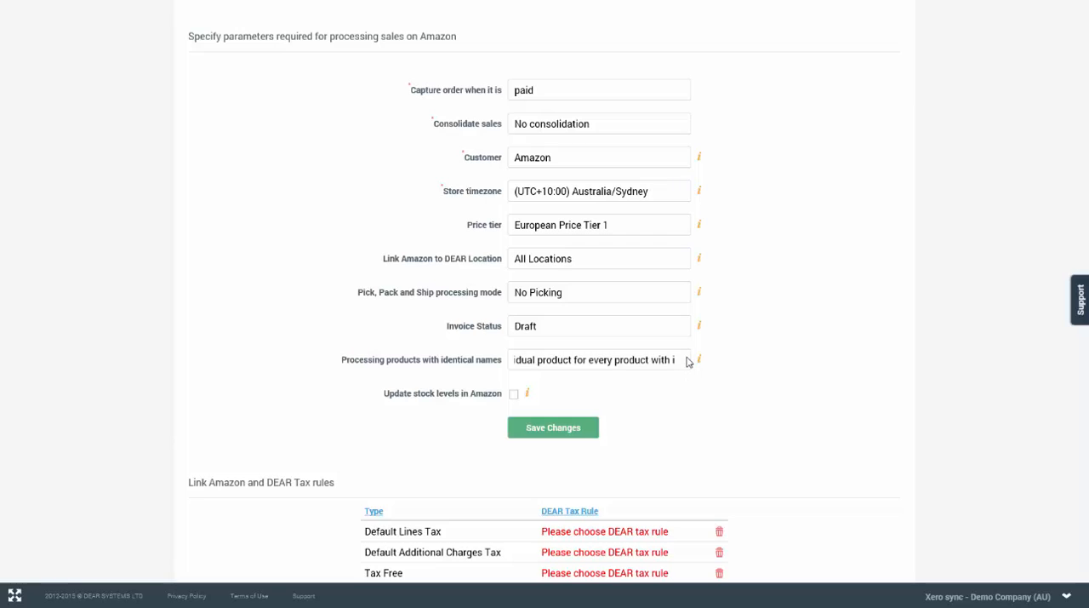
Step: Keep individual product creation for every product with an identical name, and save the sales processing parameters
left_click(688, 361)
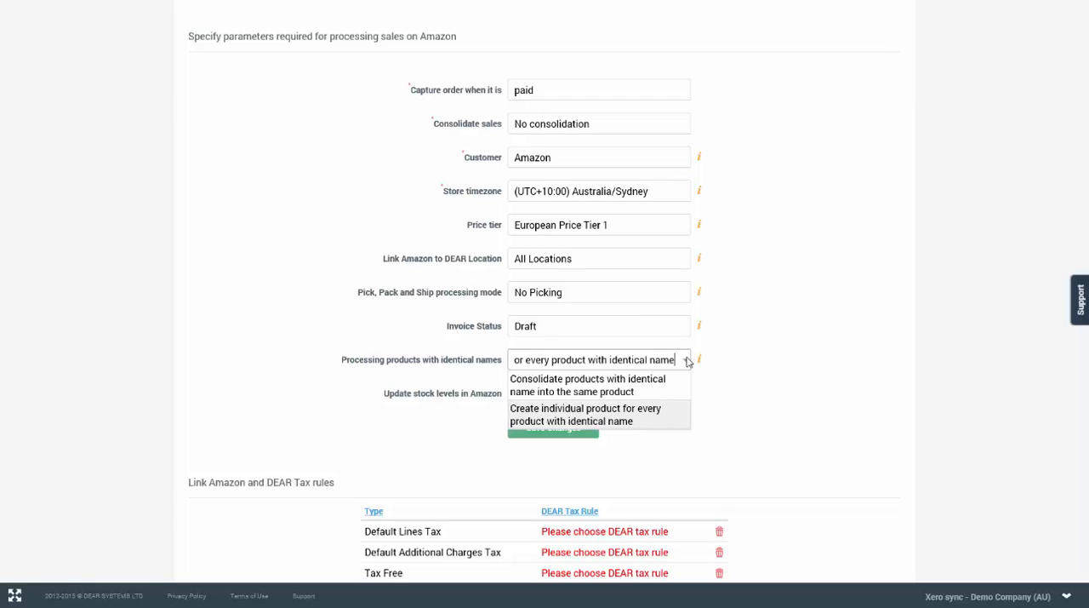
left_click(687, 360)
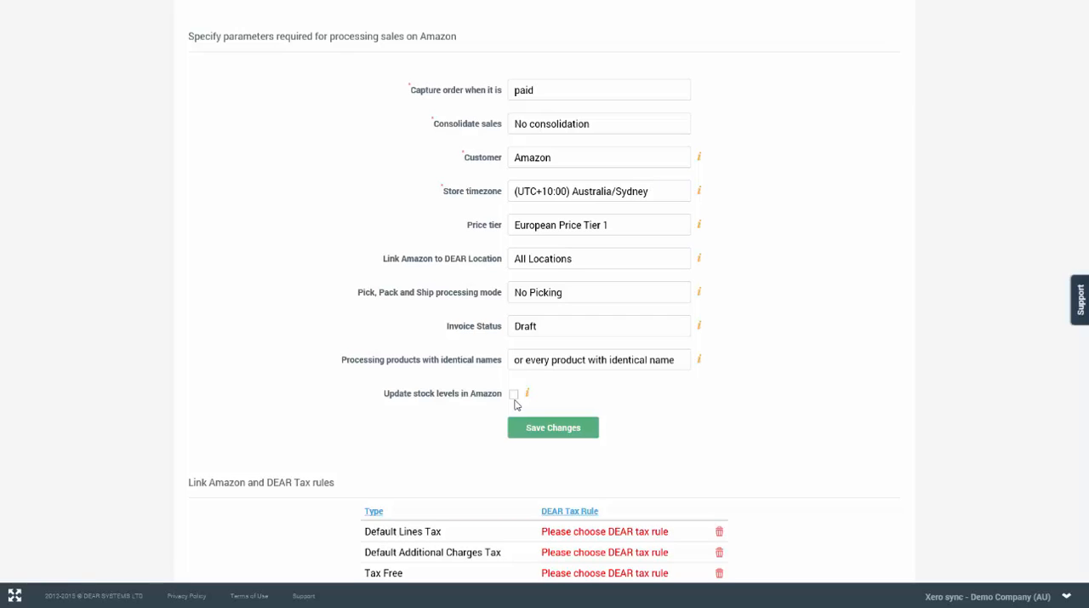
left_click(552, 428)
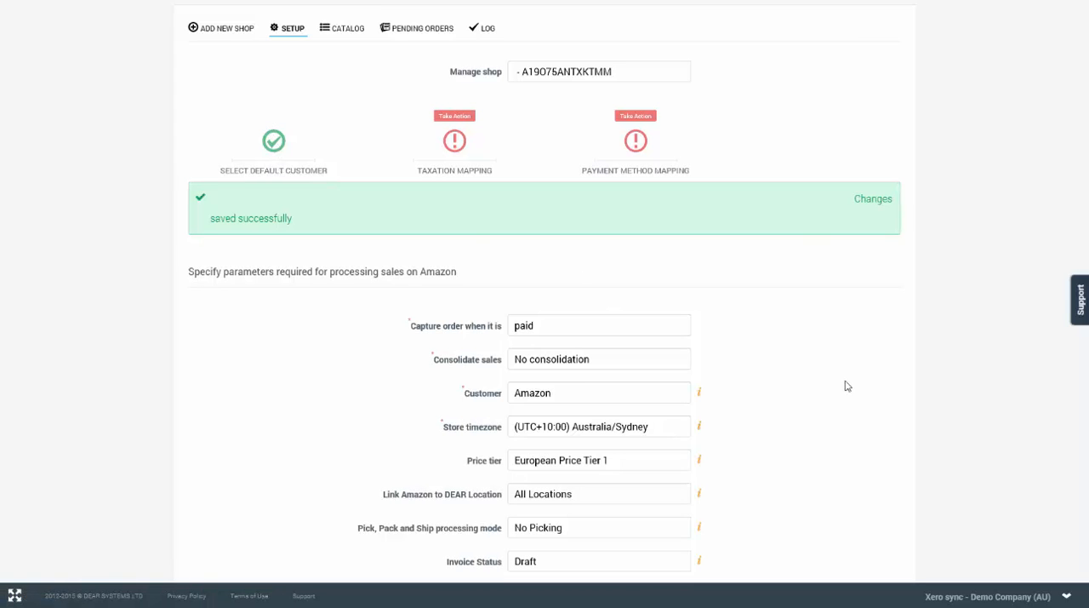
Step: Link Default Lines Tax and Default Additional Charges Tax to GST on Income, and Tax Free to No Tax
scroll(851, 384, "down", 10)
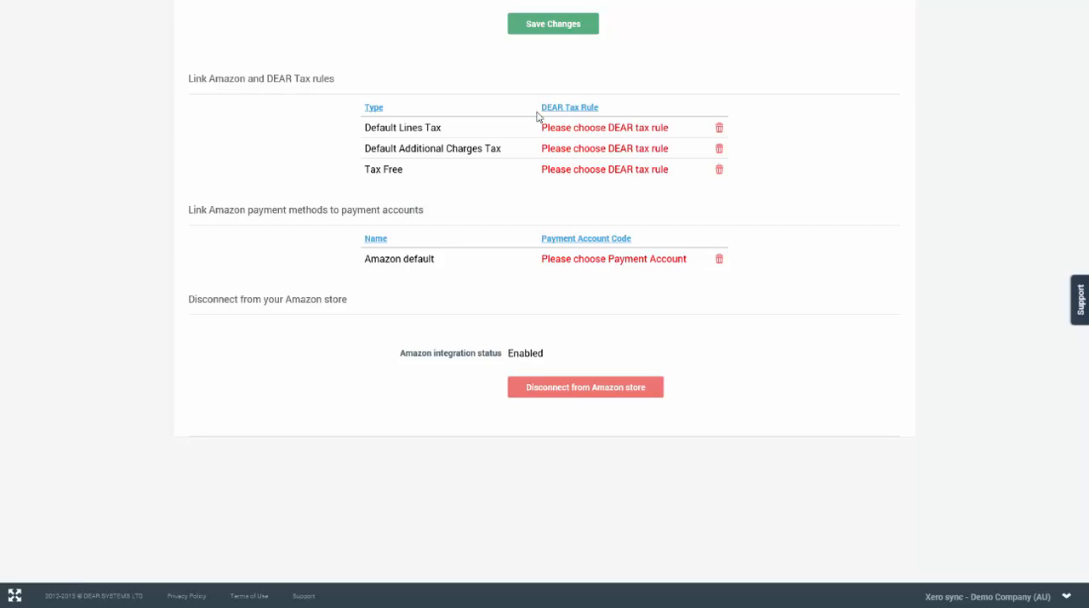
left_click(622, 129)
left_click(709, 129)
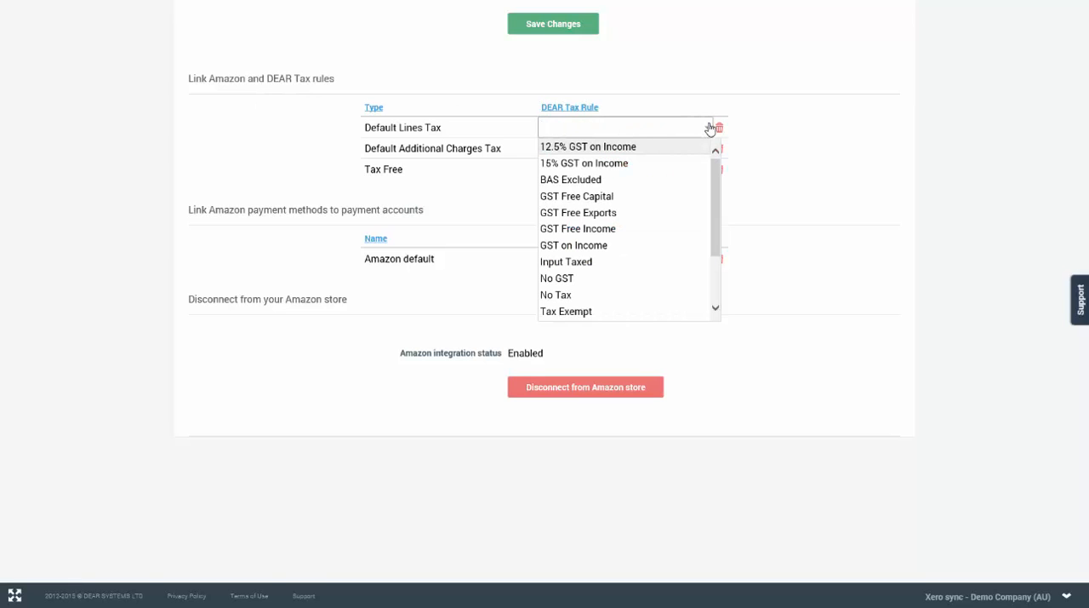
left_click(598, 245)
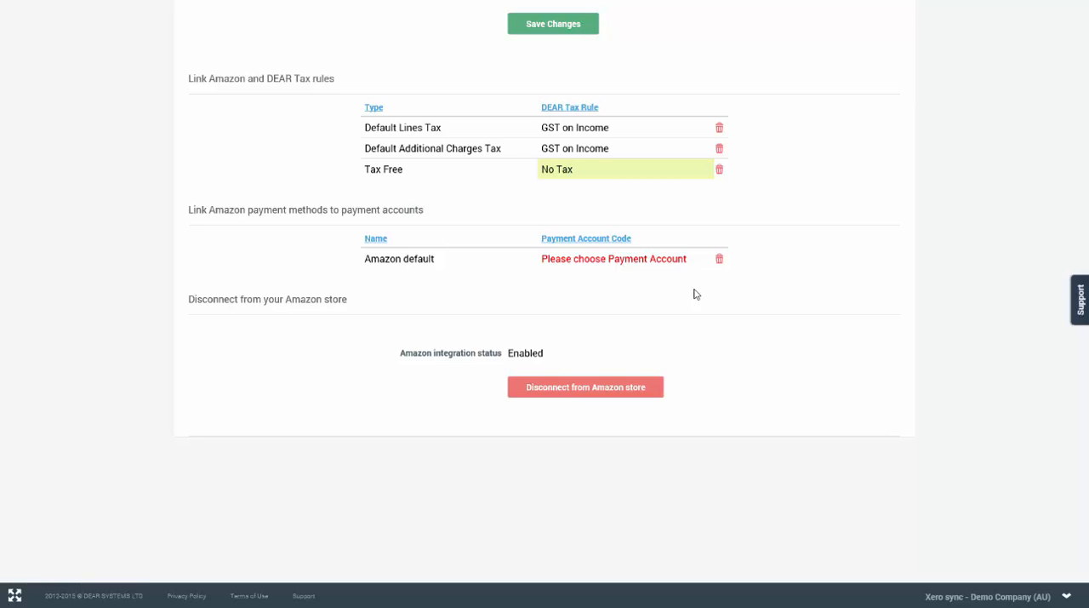
Step: Link the Amazon default payment method to the payment account 090: Business Bank Account
left_click(683, 264)
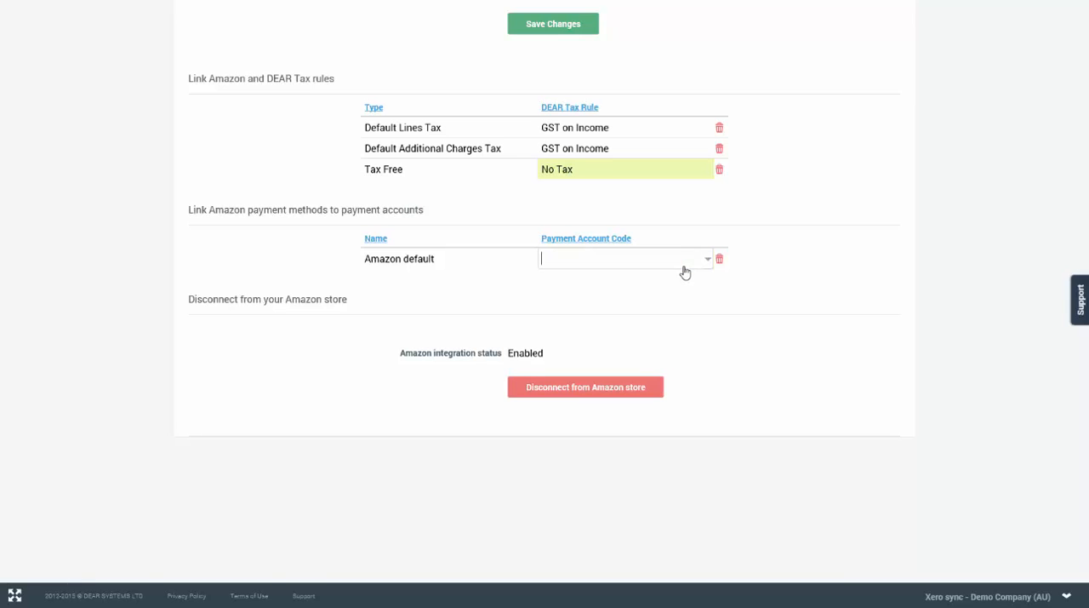
left_click(706, 258)
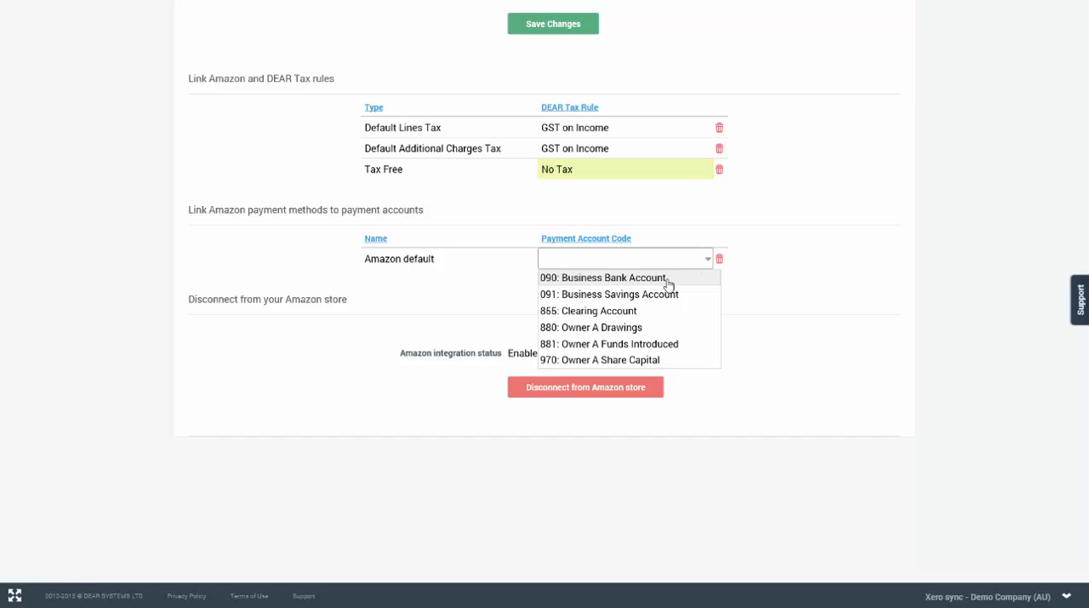
left_click(672, 278)
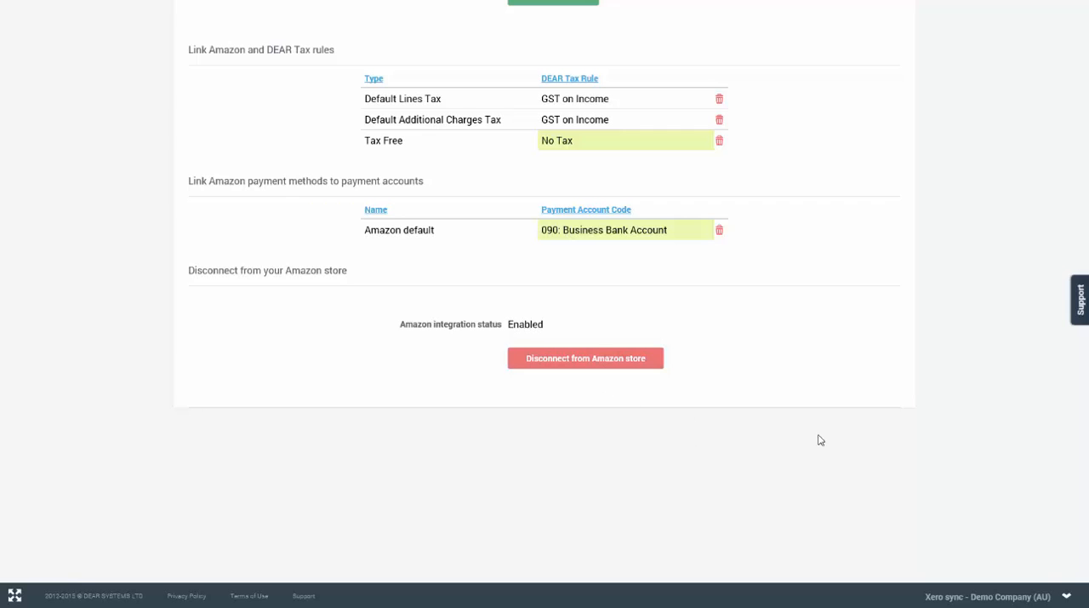
Step: Open the shop's catalog and load the products from Amazon into DEAR
scroll(826, 430, "up", 2)
scroll(778, 346, "up", 8)
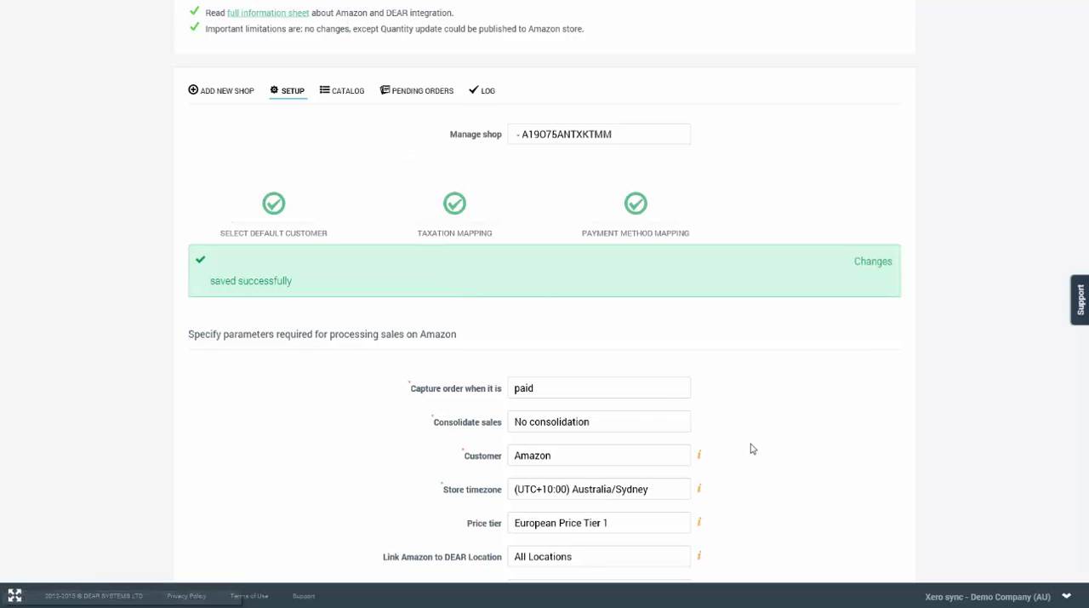
scroll(808, 438, "down", 2)
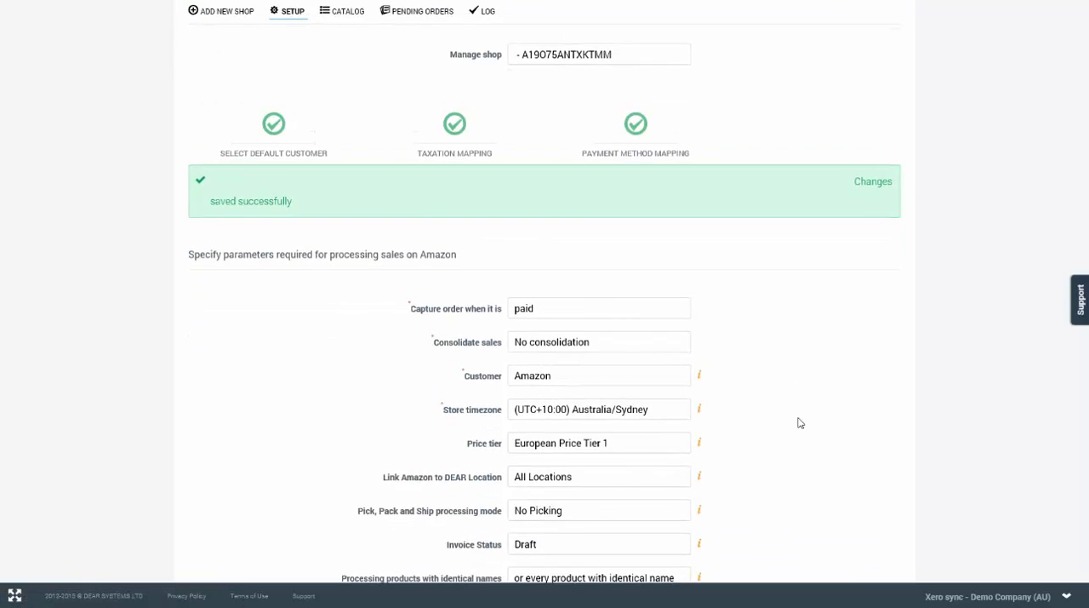
scroll(797, 423, "up", 3)
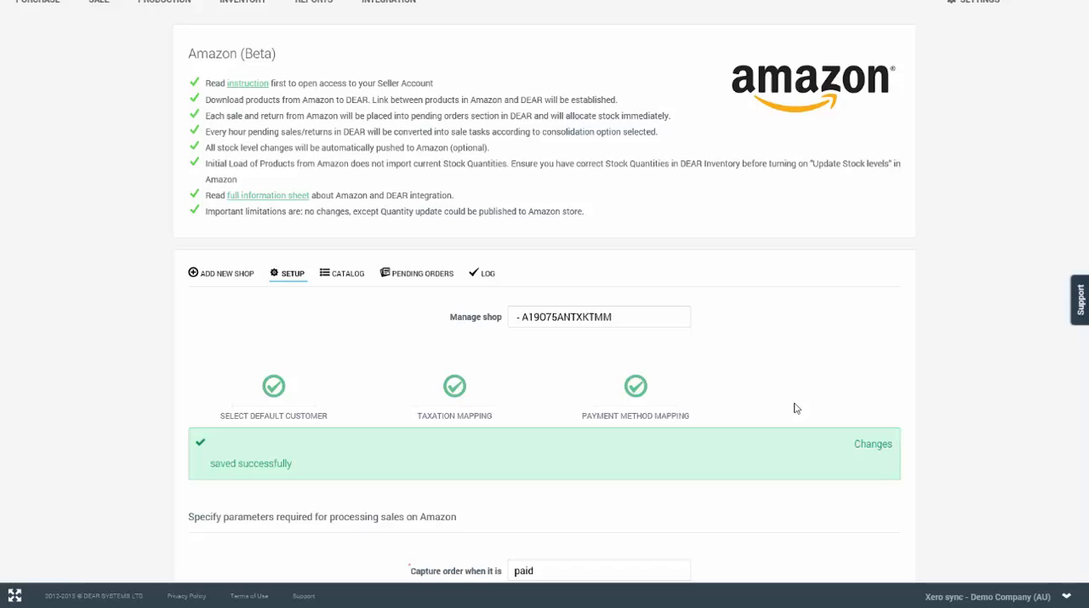
left_click(337, 285)
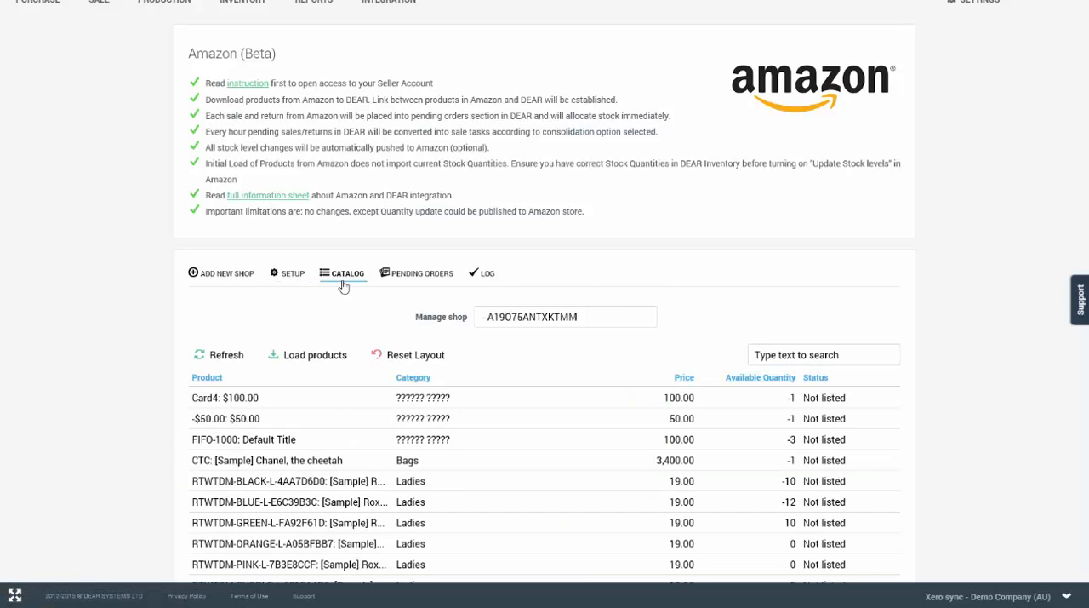
scroll(354, 304, "down", 1)
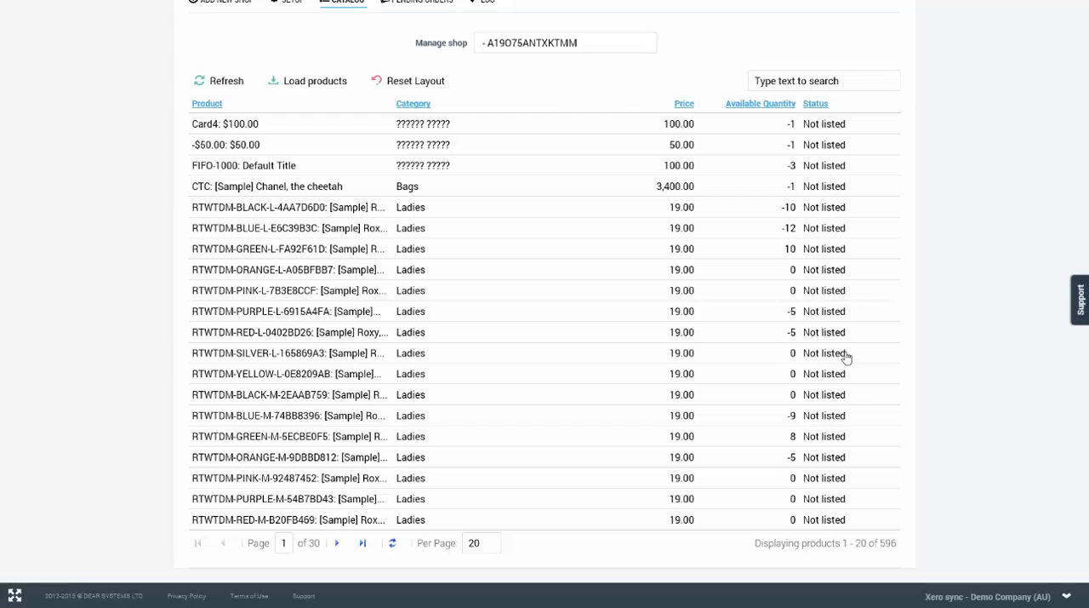
left_click(323, 90)
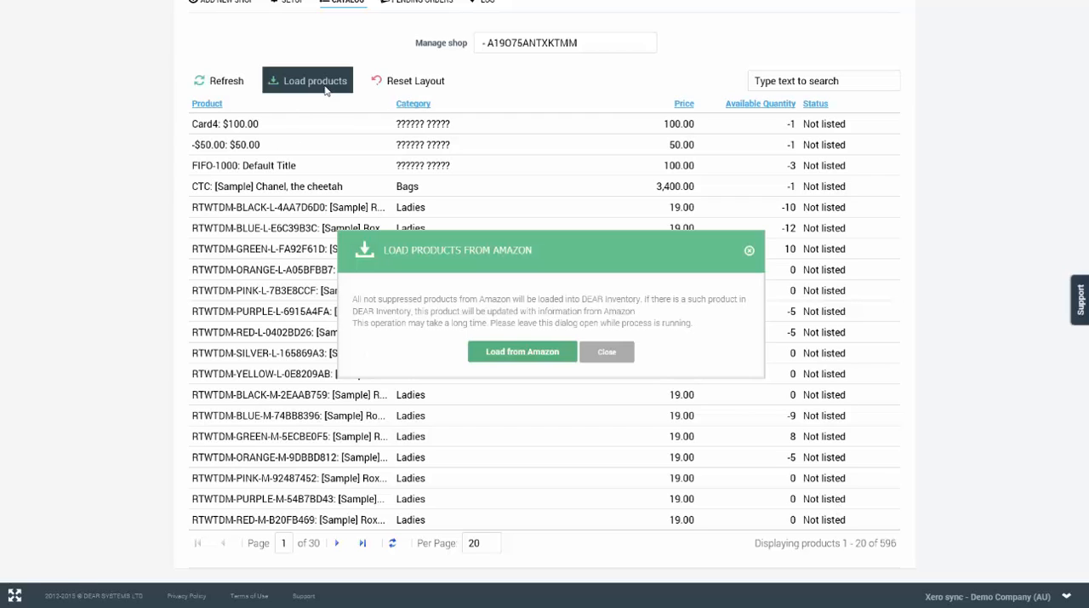
left_click(530, 352)
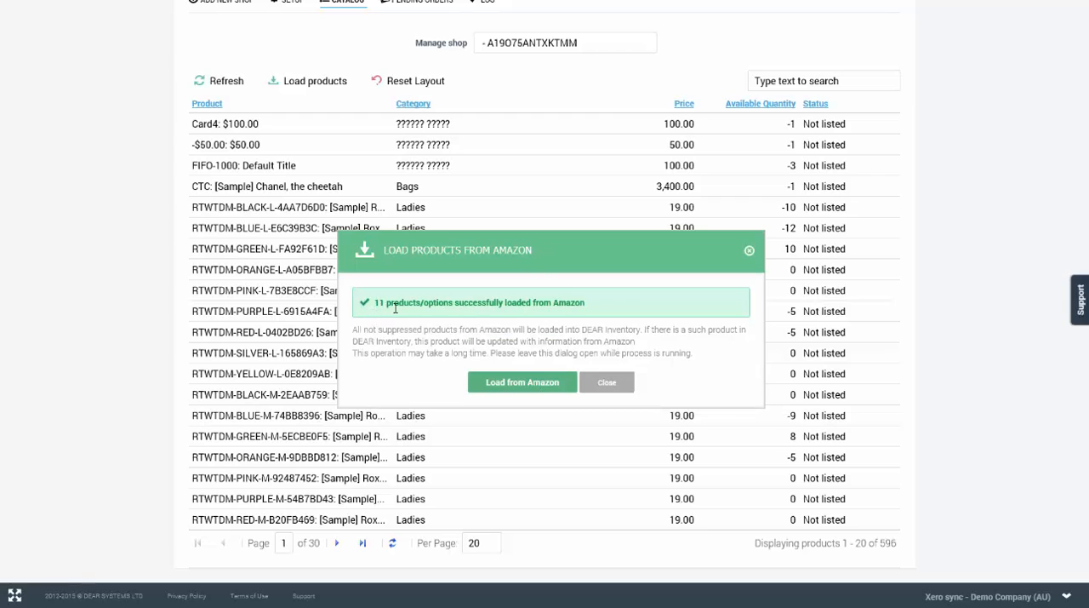
left_click(610, 383)
Step: Sort the catalog by status and inspect the stock level sync option of Test Baby Soap (Small, Green)
left_click(815, 104)
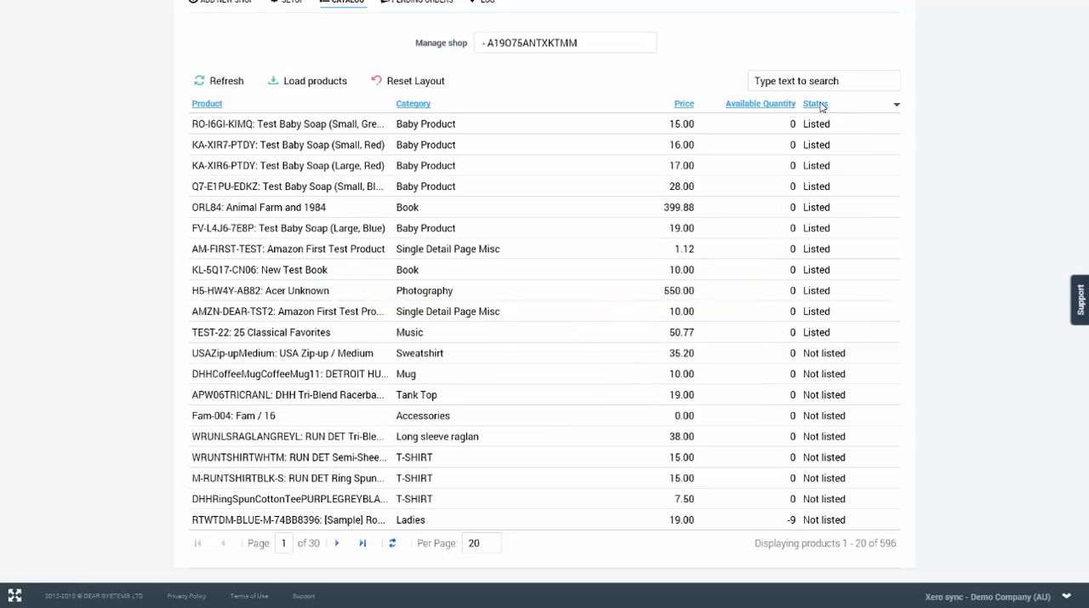
double_click(368, 130)
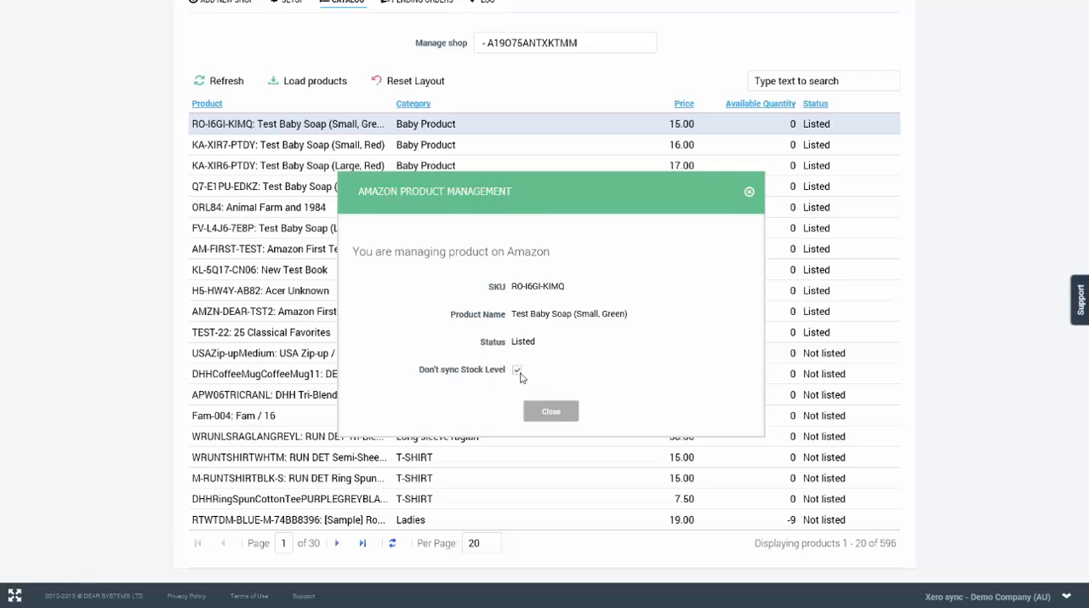
left_click(553, 412)
Step: Return to the shop's setup page to review its sales processing parameters
scroll(584, 141, "up", 2)
left_click(290, 95)
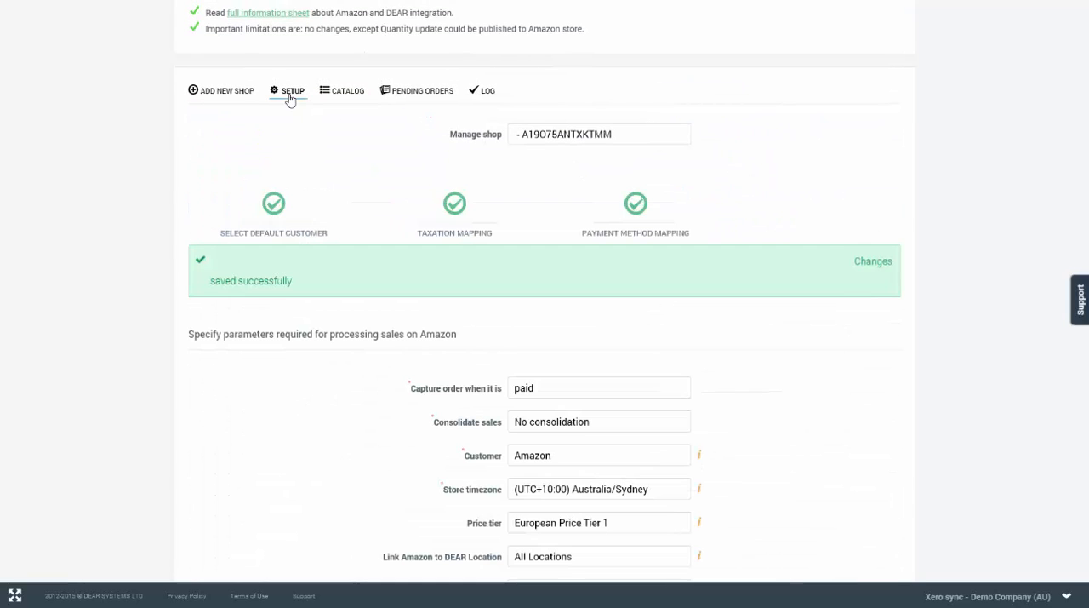
scroll(844, 362, "down", 3)
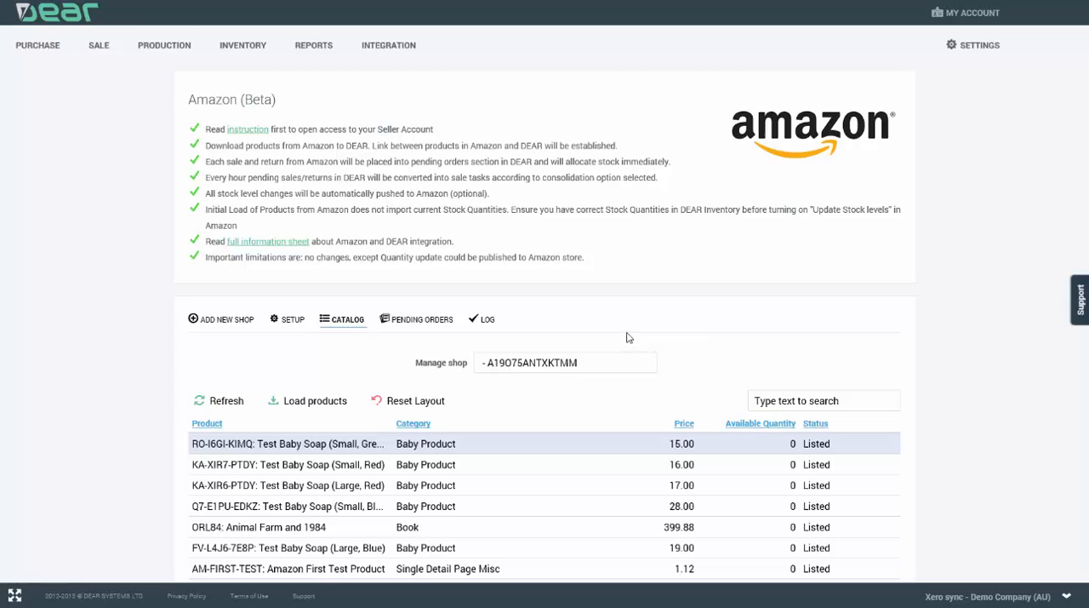
Step: Load all Amazon orders created since 2015/03/01 into DEAR's pending orders and read the load summary
left_click(417, 324)
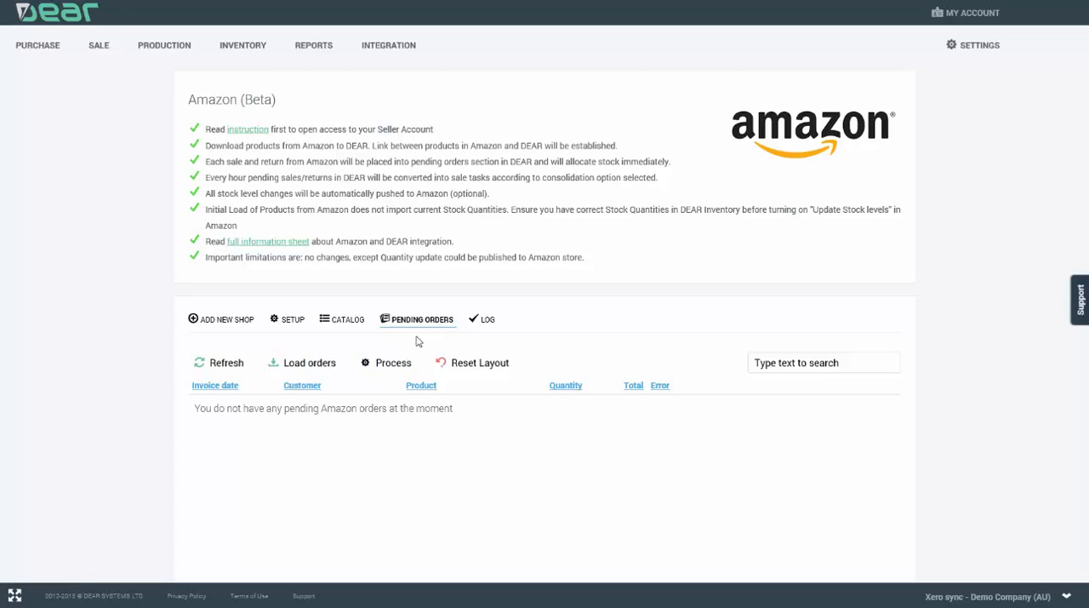
left_click(311, 368)
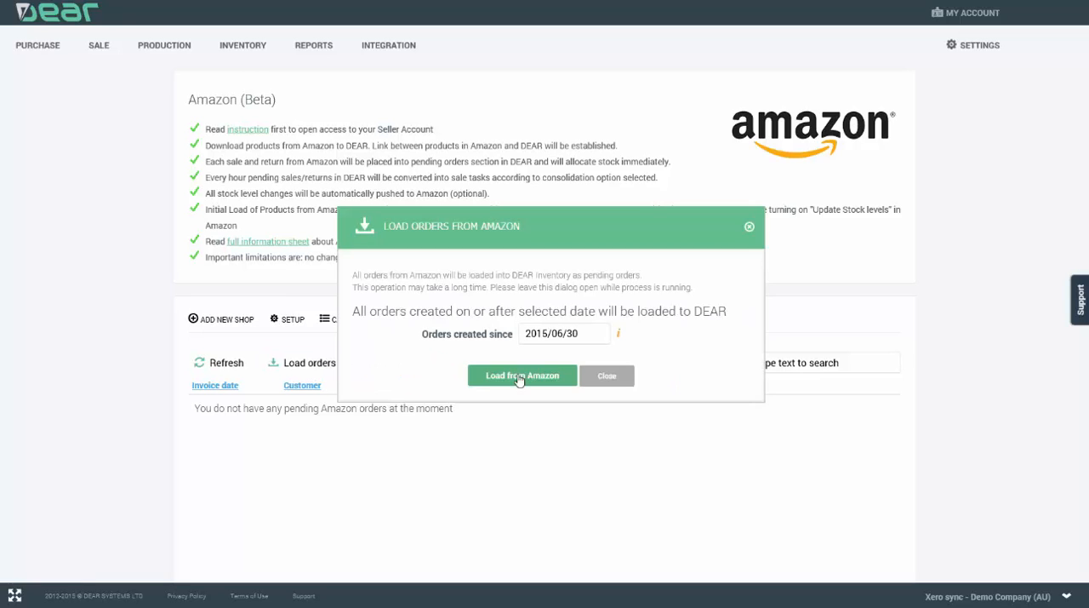
left_click(606, 336)
left_click(606, 336)
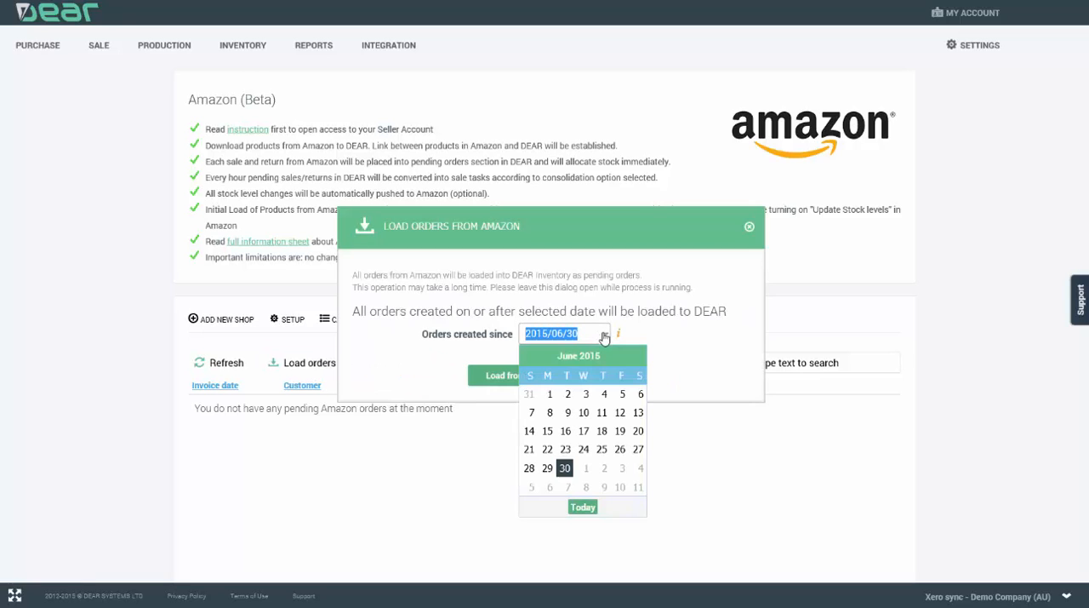
left_click(534, 356)
left_click(534, 356)
left_click(534, 356)
left_click(533, 395)
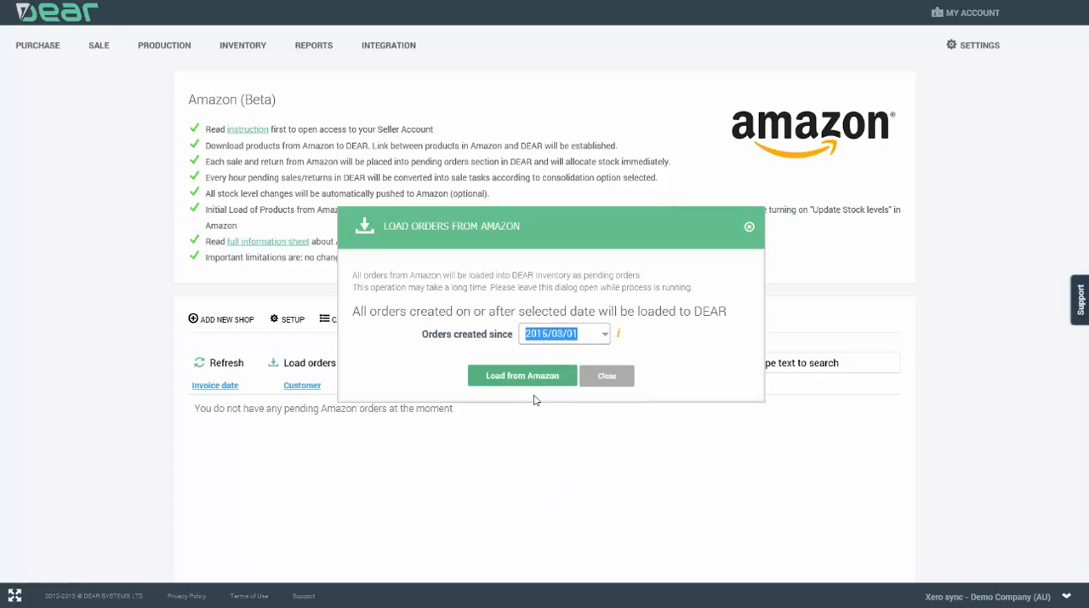
left_click(523, 375)
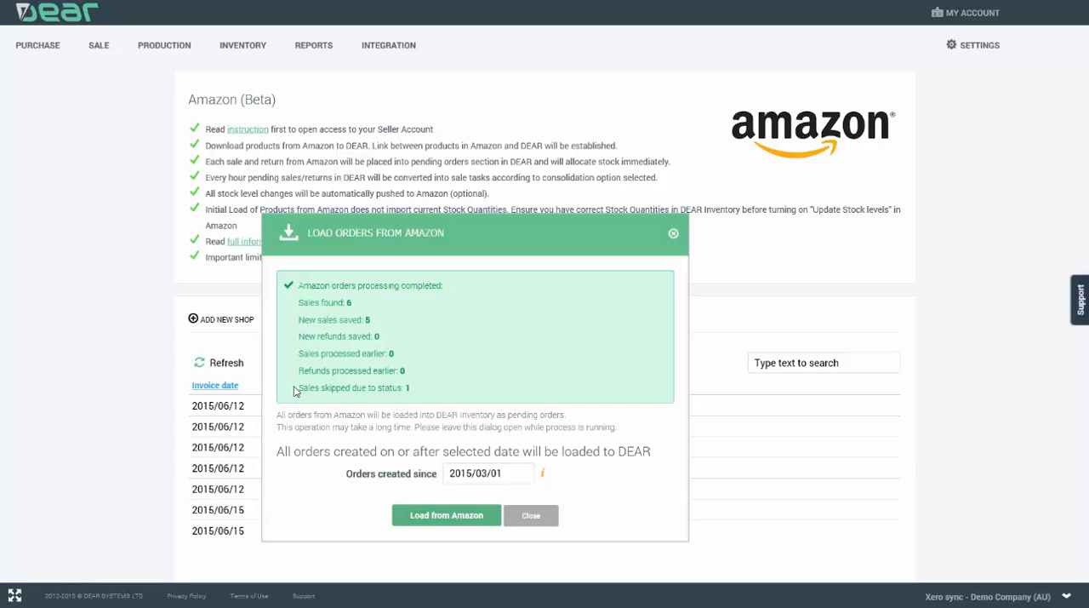
left_click_drag(298, 389, 418, 390)
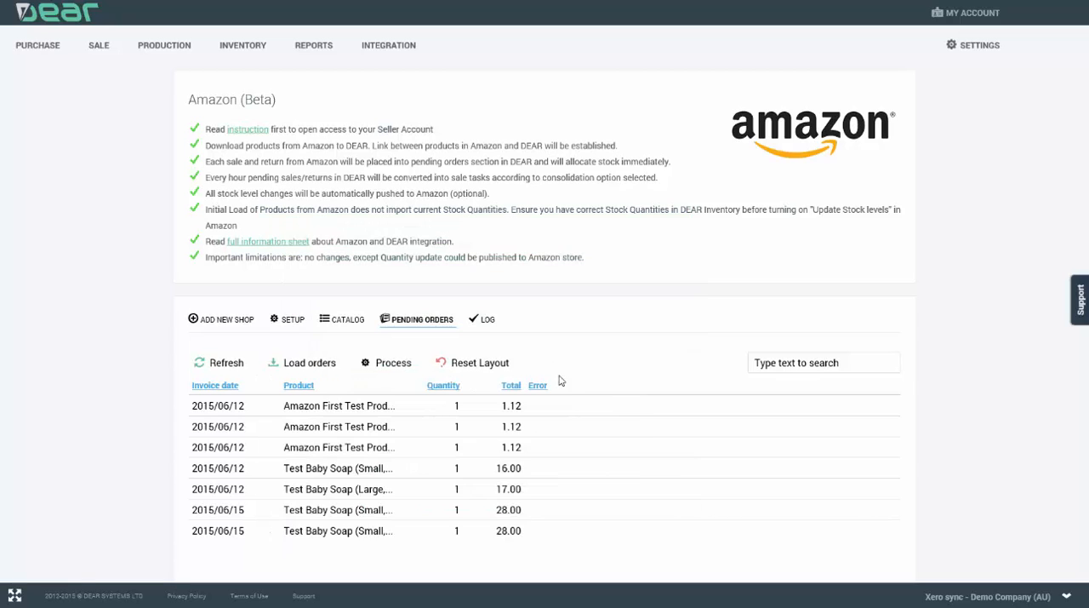
Step: Process the pending Amazon orders and review their sale tasks in the log
scroll(573, 400, "down", 1)
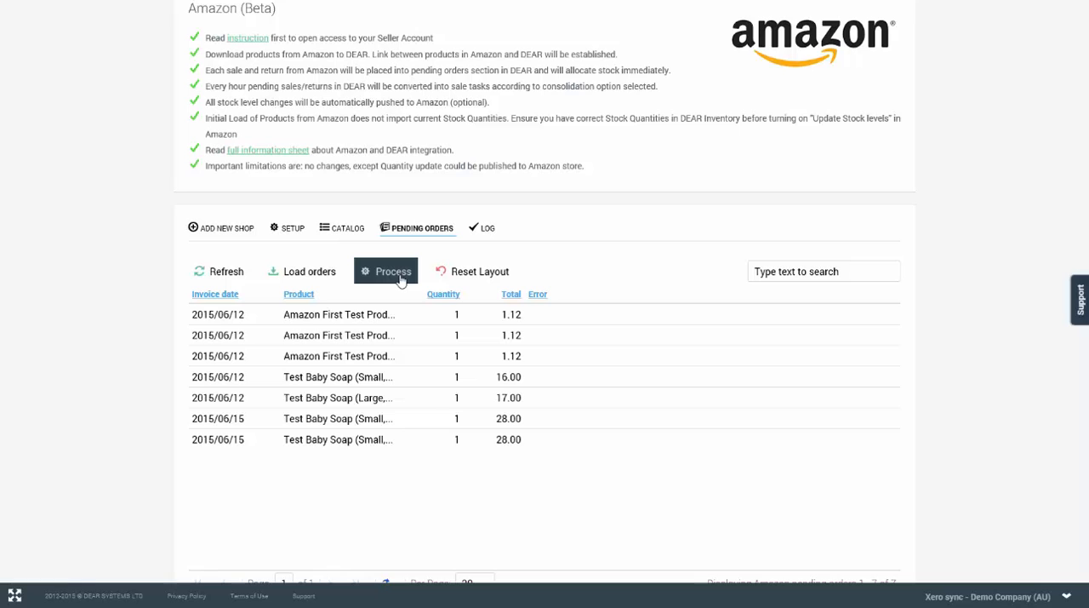
left_click(400, 279)
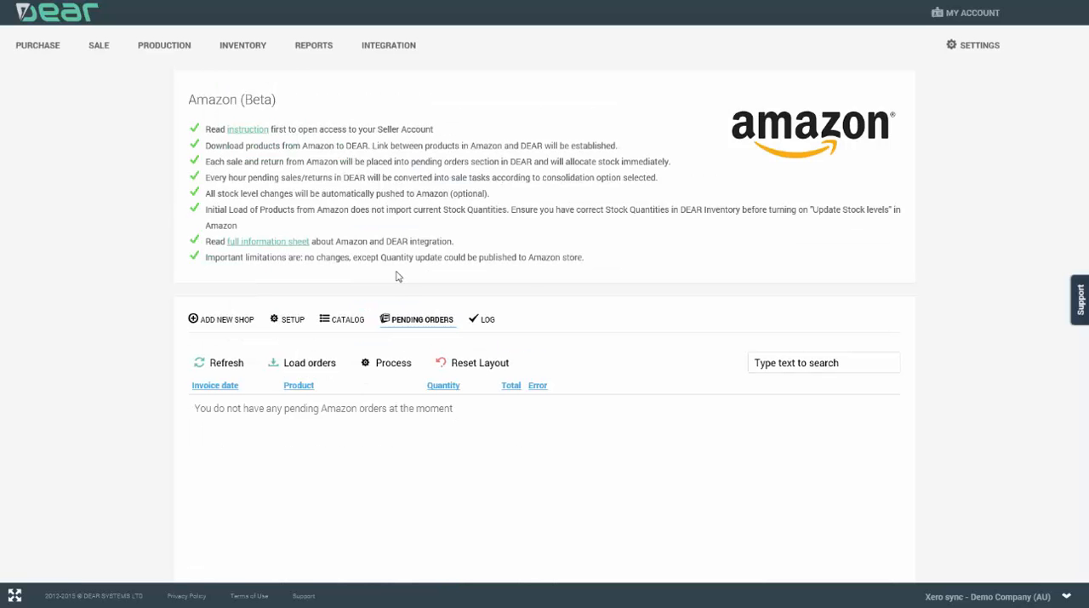
left_click(489, 322)
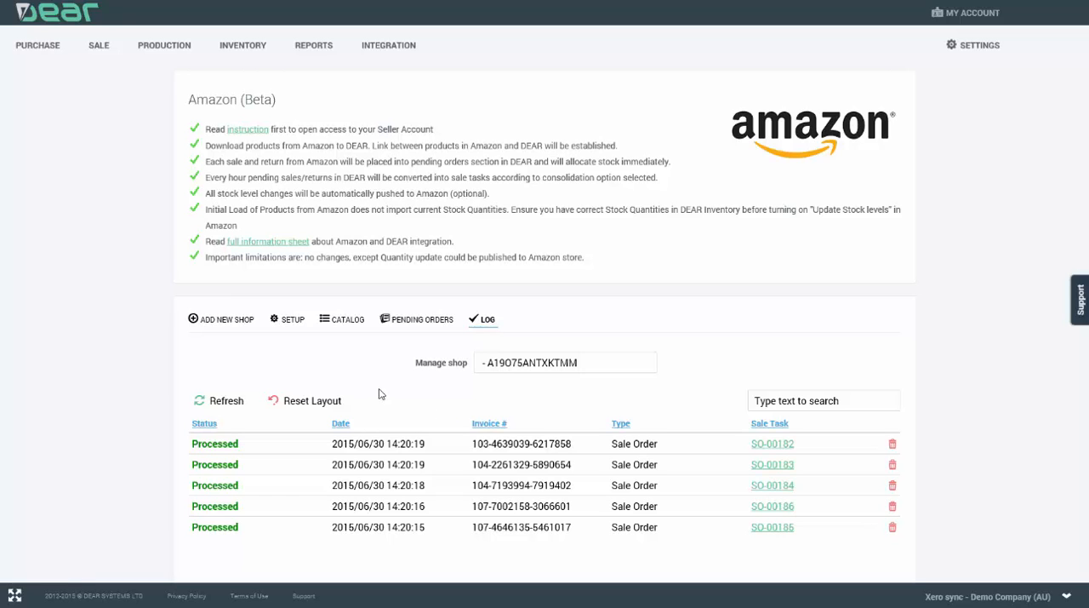
scroll(408, 426, "down", 1)
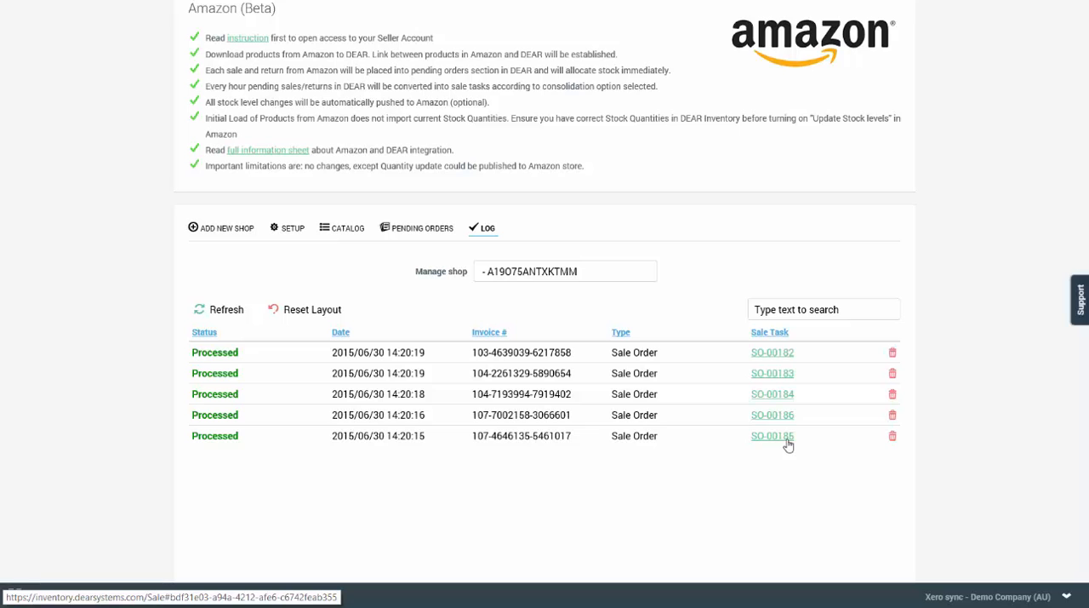
scroll(789, 445, "up", 1)
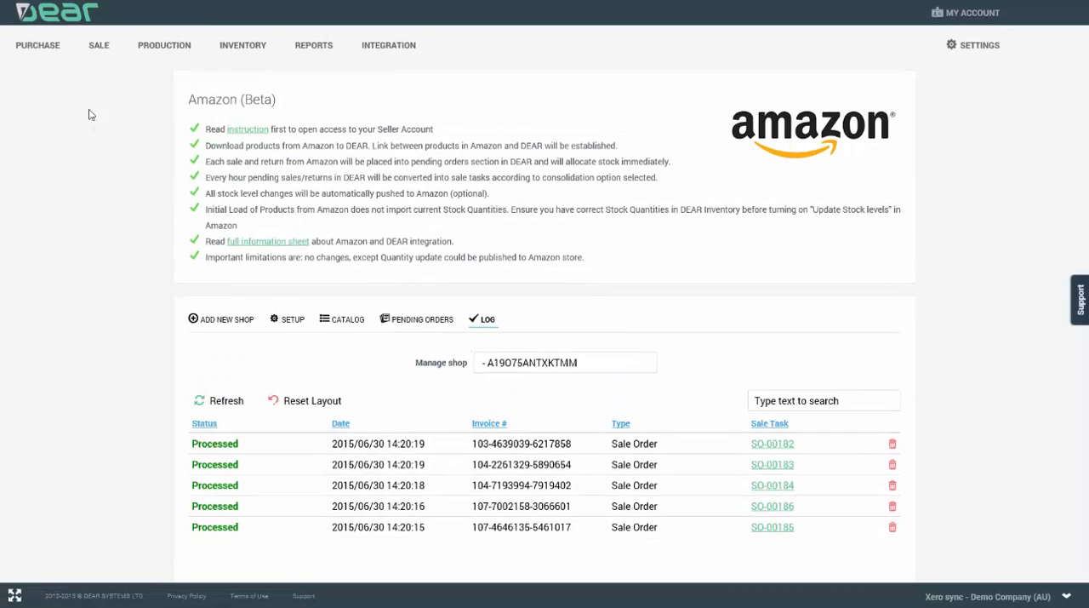
Step: Open the backordered Amazon sale containing Amazon First Test Product and Test Baby Soap (Large, Red)
mouse_move(96, 52)
scroll(775, 448, "down", 1)
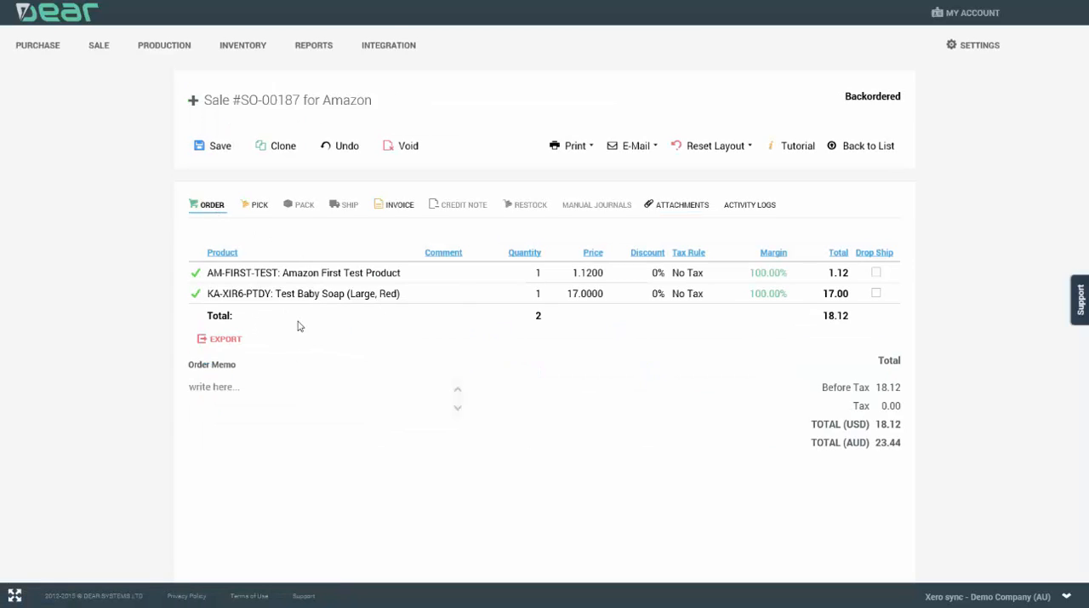
Step: Review the Amazon sale's picking and invoice details, and undo the sale back to draft status
left_click(252, 208)
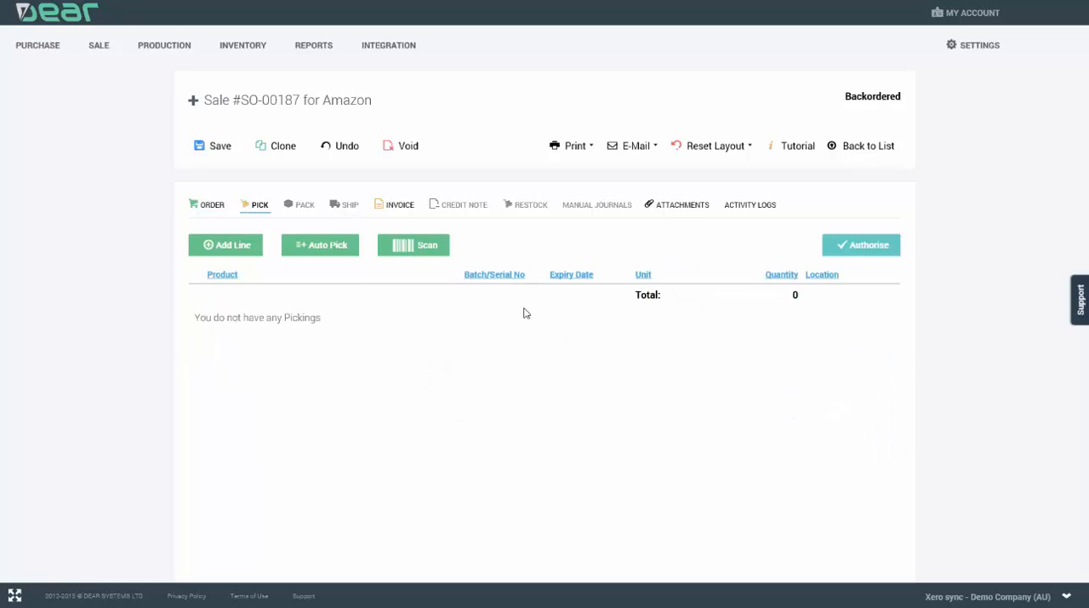
left_click(402, 210)
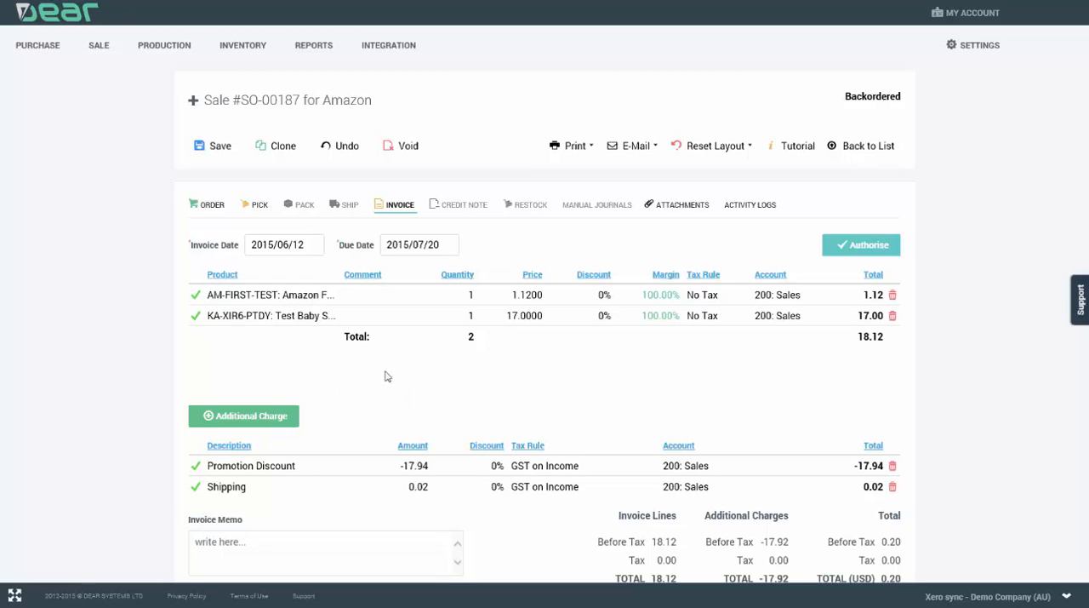
left_click(349, 154)
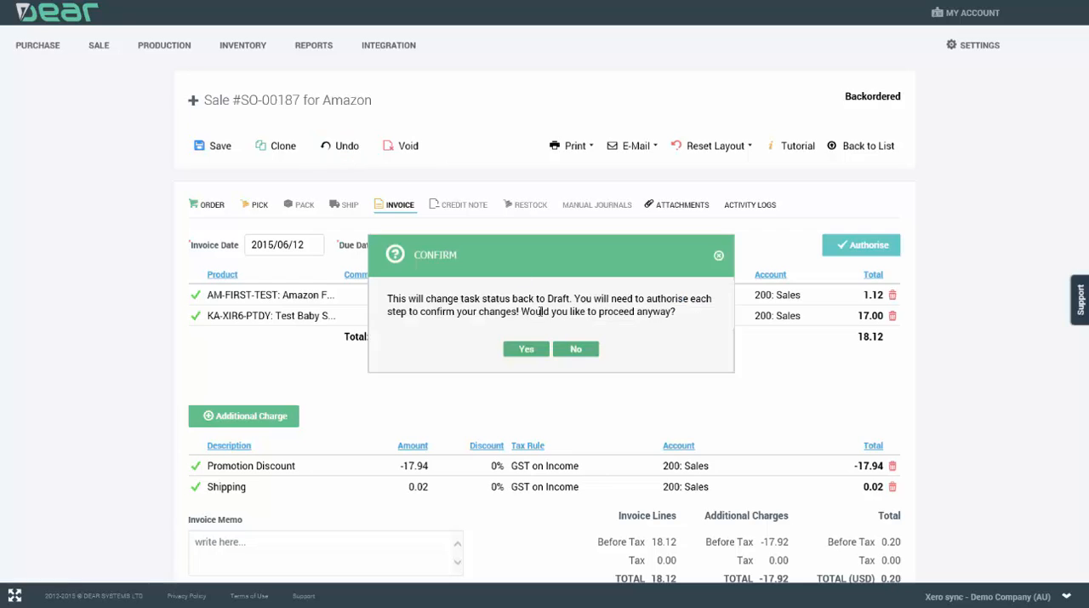
left_click(526, 347)
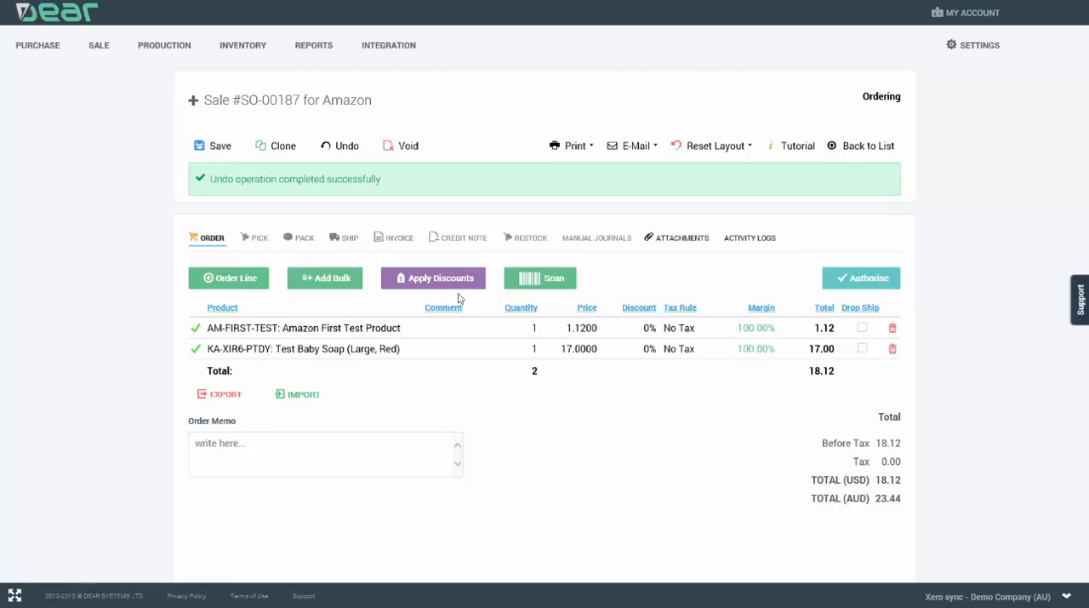
Step: Void the draft Amazon sale and delete its entry from the Amazon integration log to allow reloading the order
left_click(407, 149)
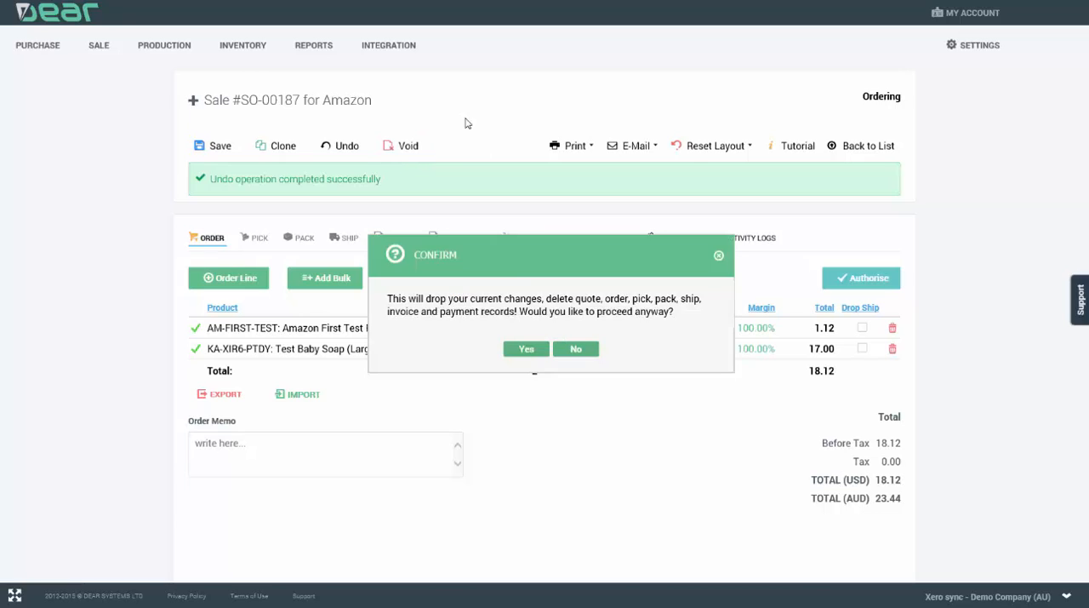
left_click(526, 348)
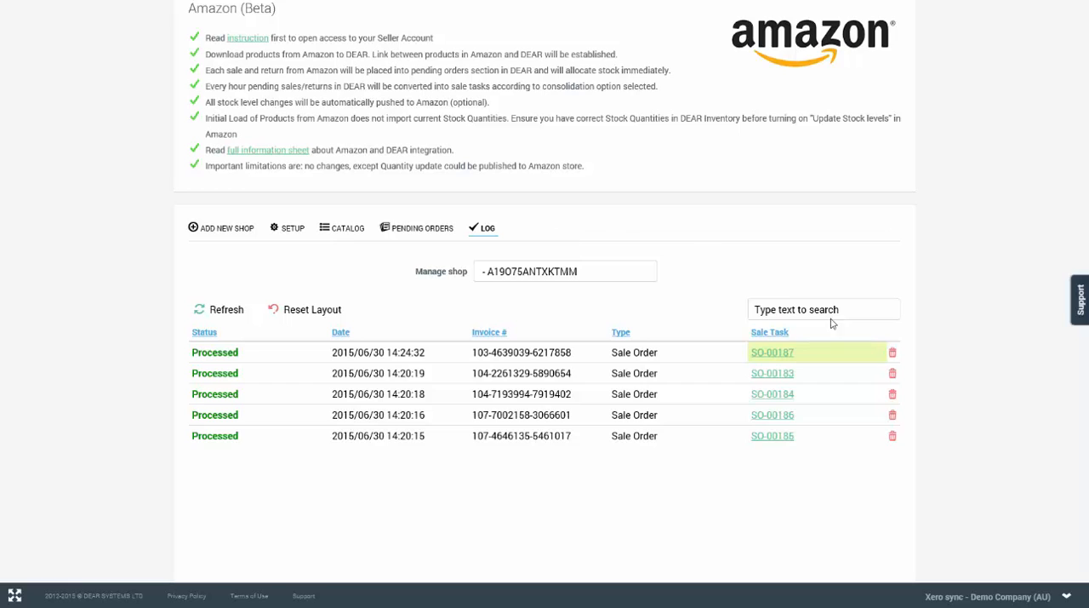
left_click(893, 353)
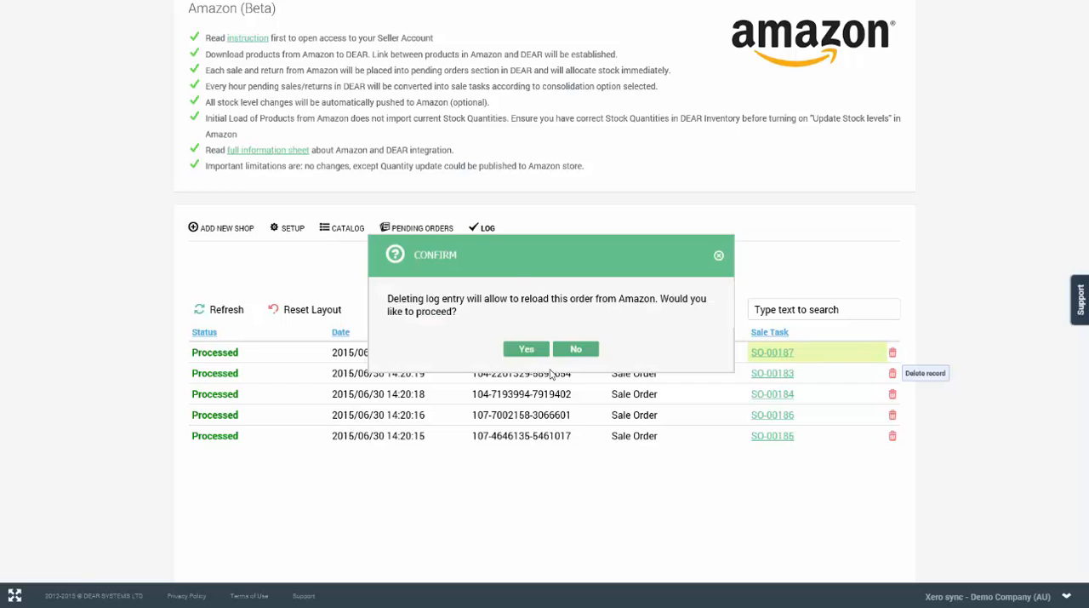
left_click(523, 349)
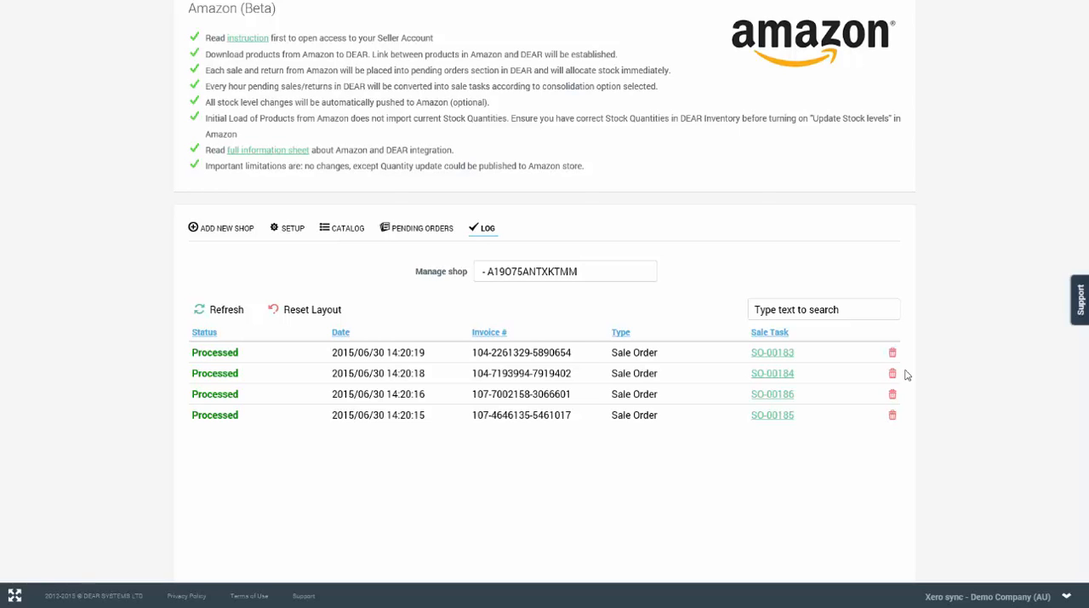
Step: Load all Amazon orders created since 2015/04/01 into the pending orders and close the load summary
left_click(417, 229)
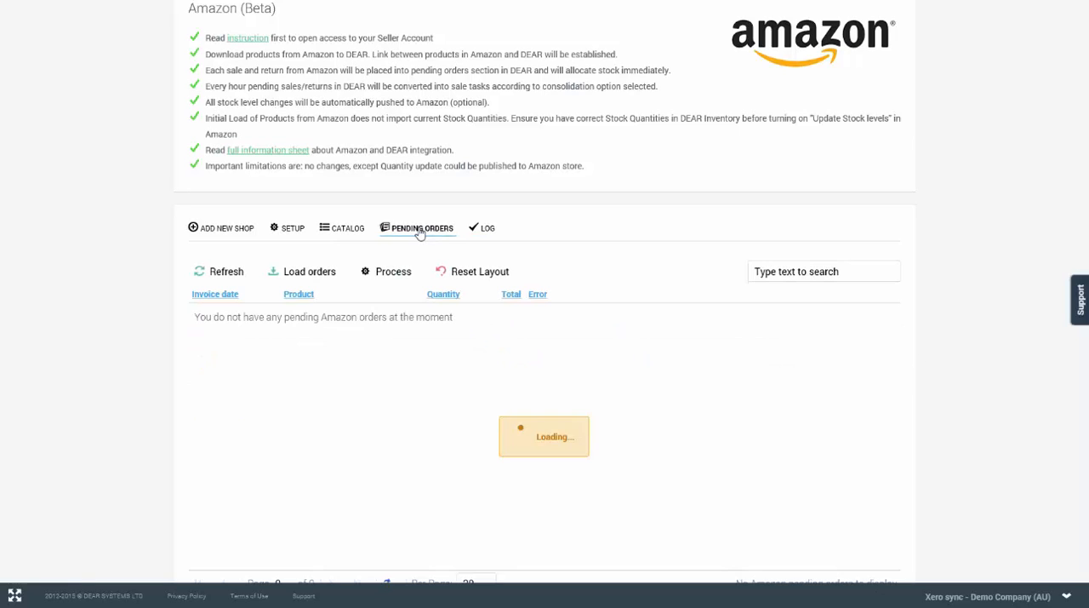
left_click(304, 272)
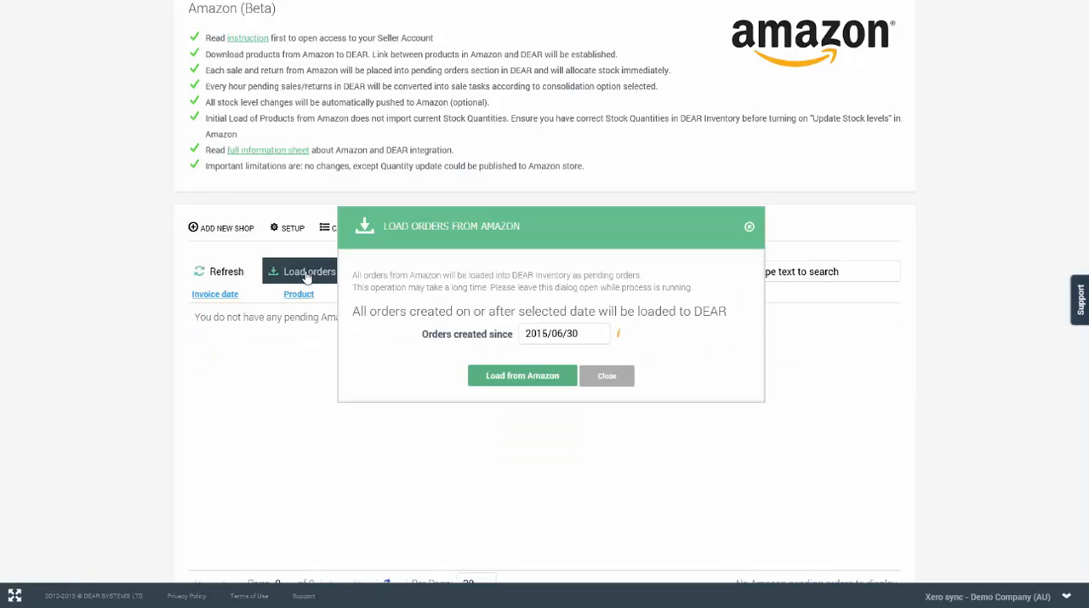
left_click(572, 337)
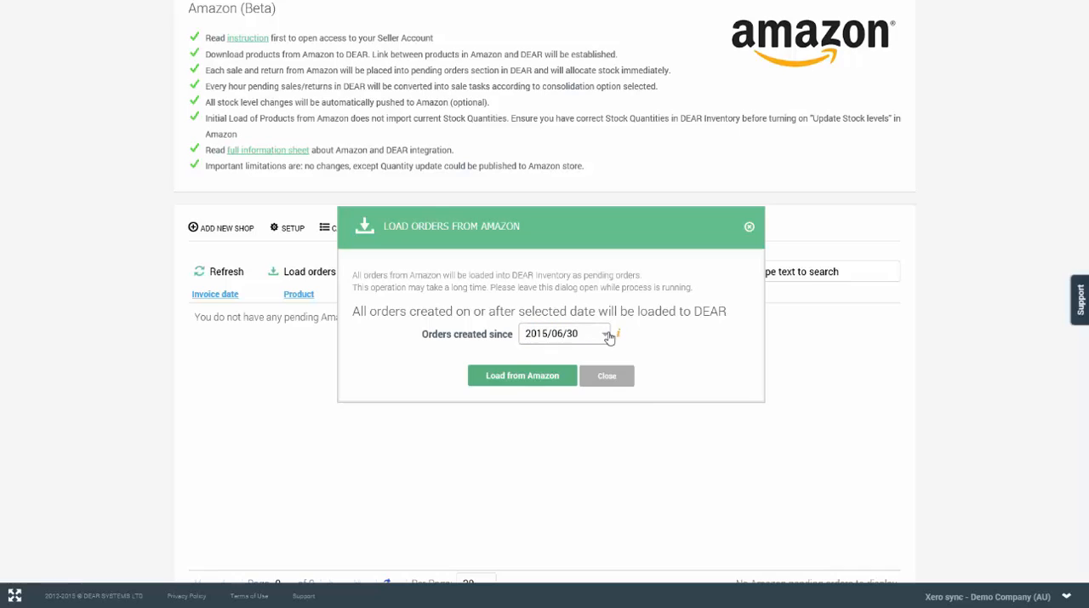
left_click(605, 334)
left_click(528, 357)
left_click(528, 356)
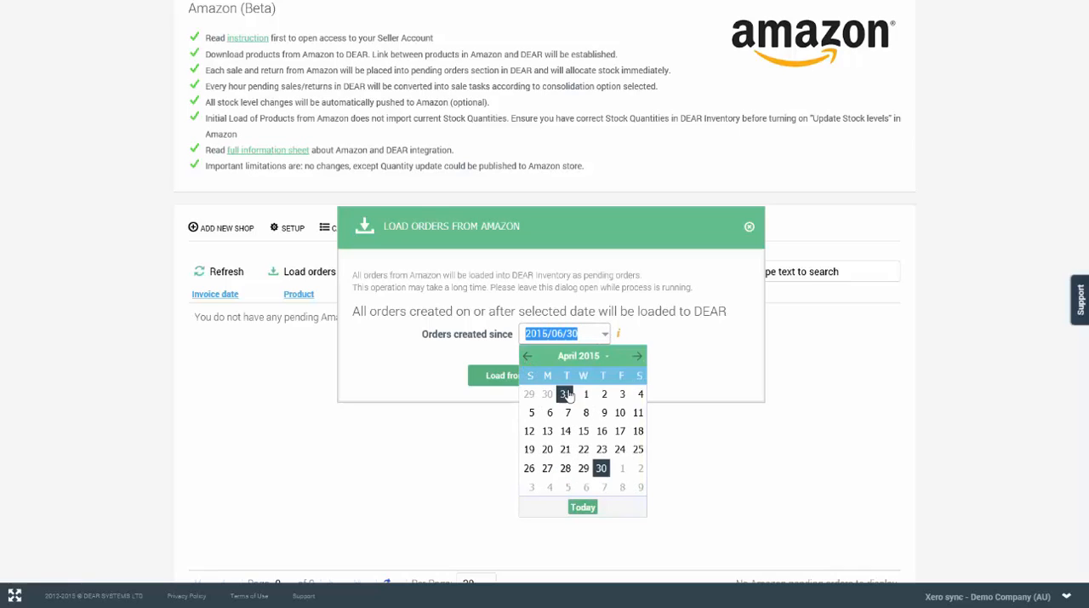
left_click(584, 394)
left_click(525, 381)
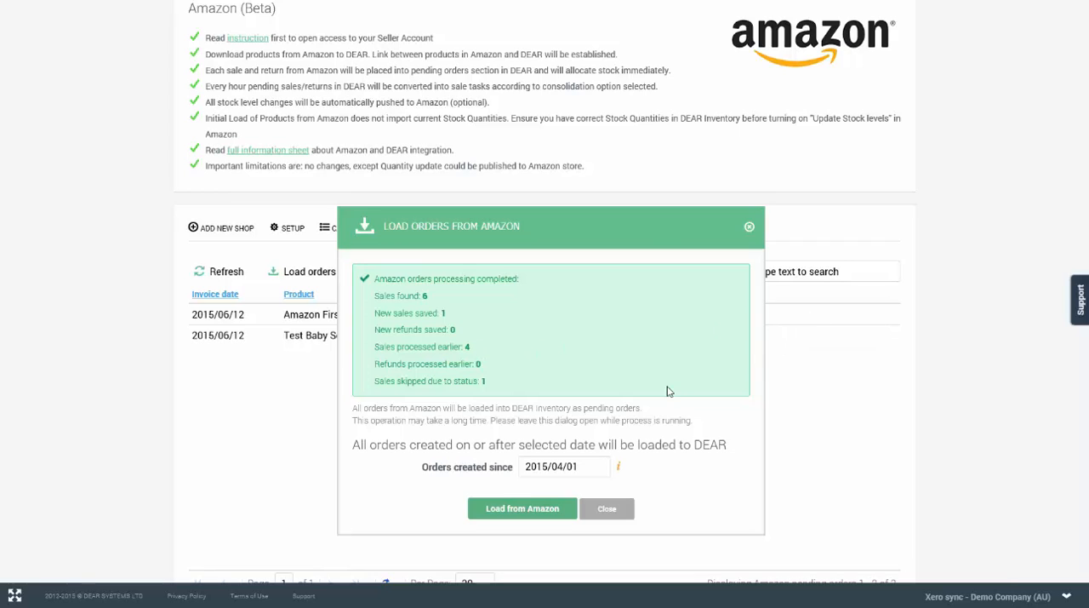
left_click(608, 509)
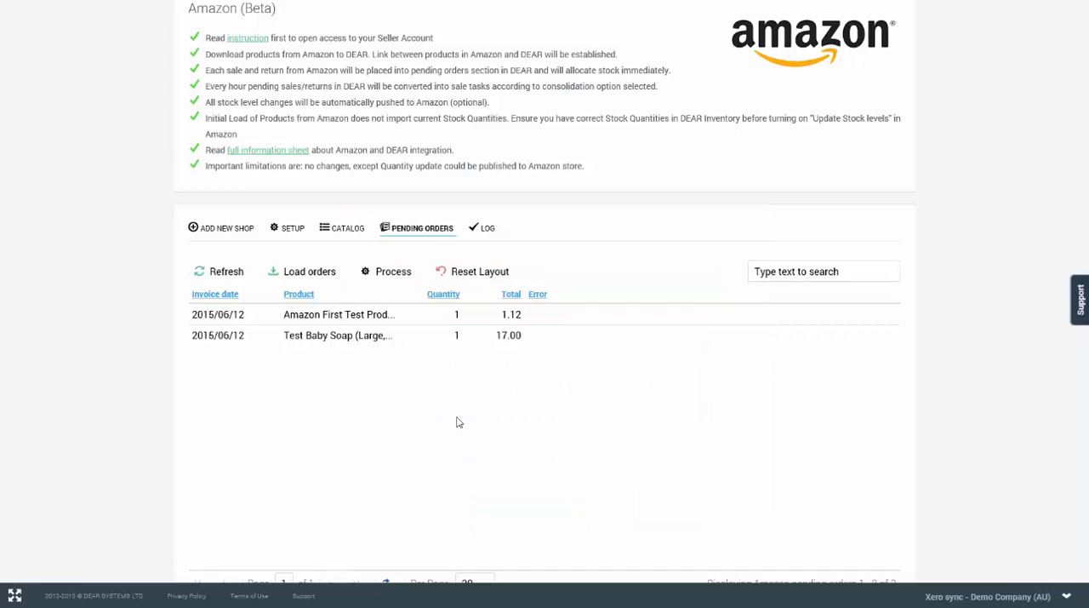
Step: Process the reloaded pending Amazon order and check its sale task in the log
left_click(401, 278)
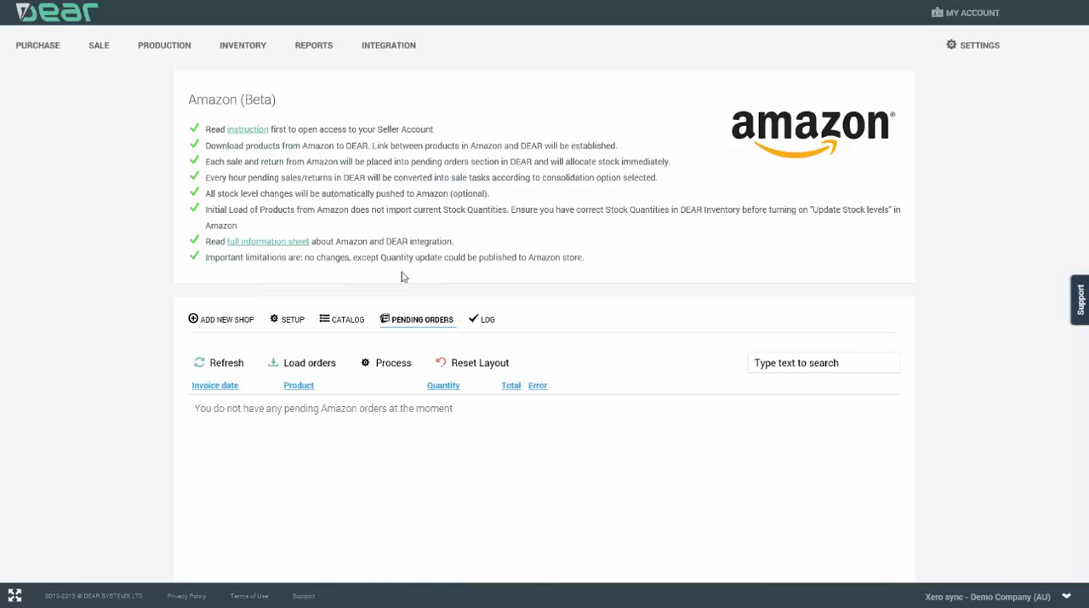
left_click(487, 322)
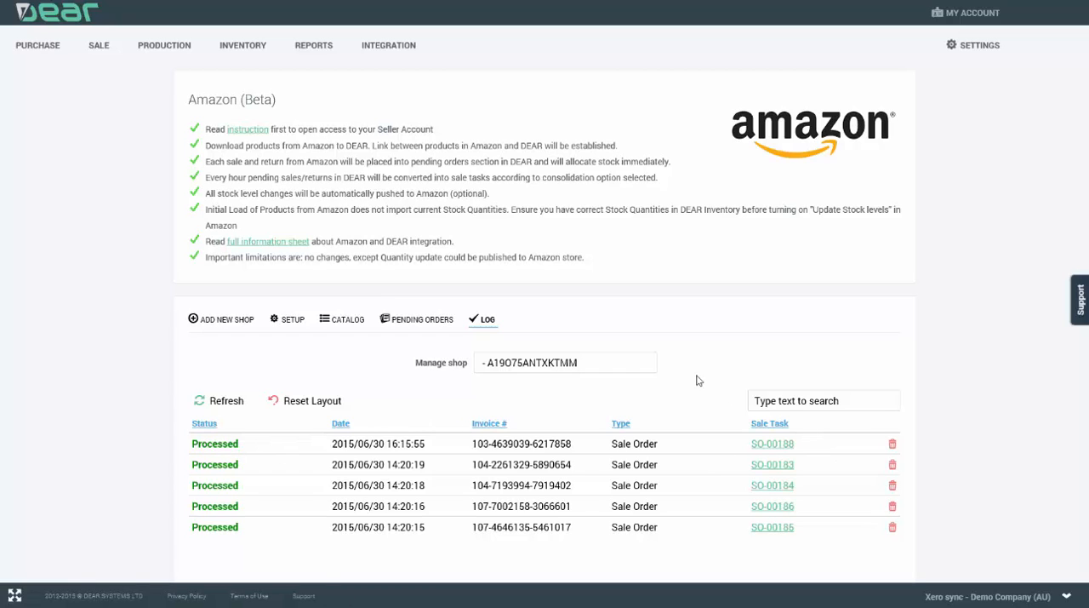
Step: Open the form for adding another Amazon shop and view its connection fields
left_click(218, 322)
scroll(706, 400, "down", 2)
scroll(716, 398, "down", 4)
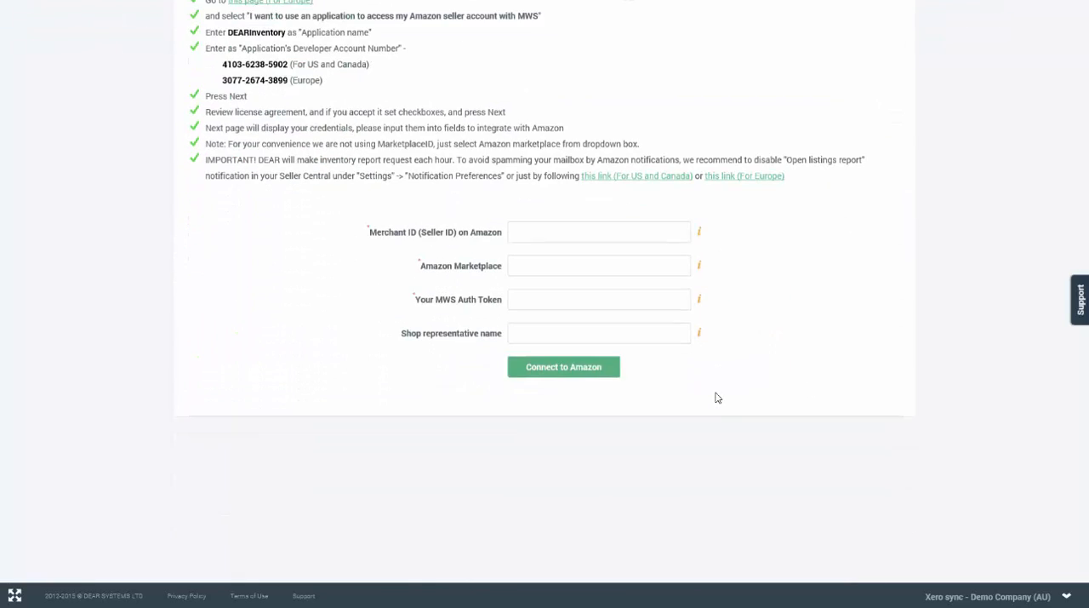